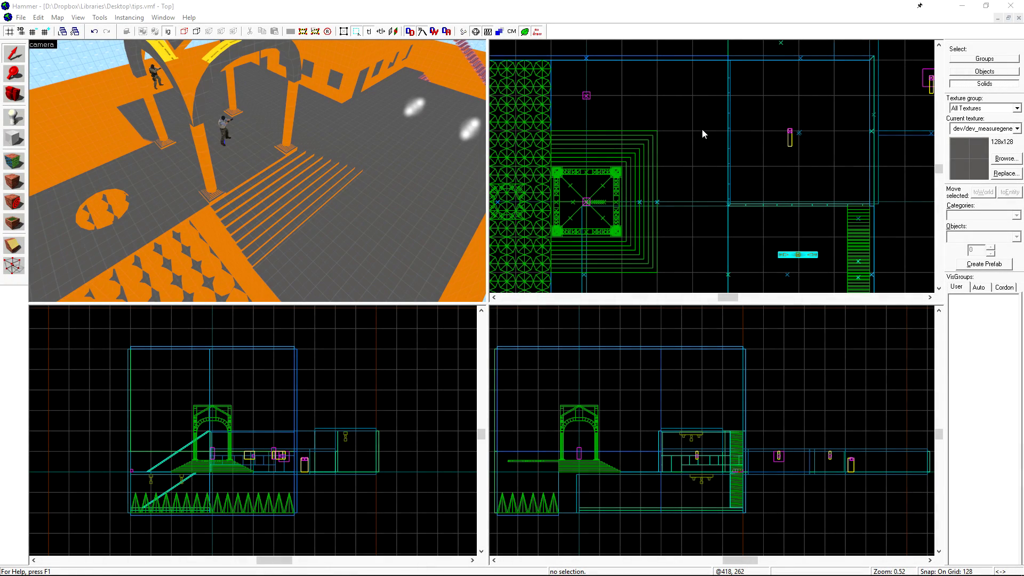
Step: Isolate the large floor block by hiding everything else and draw a horizontal clipping plane across its middle in the top view
left_click(314, 241)
key("ctrl+h")
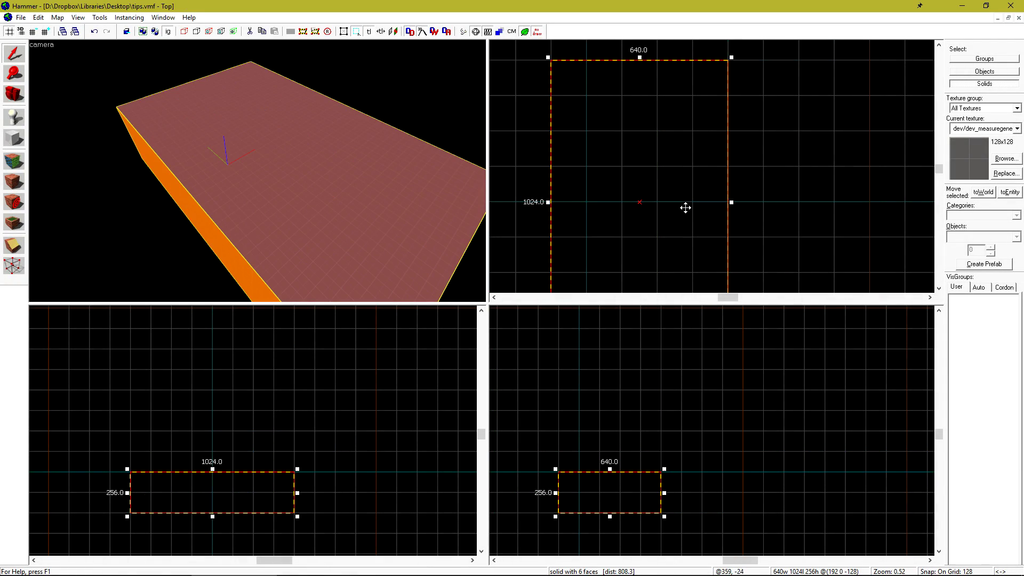
key("shift+x")
left_click_drag(597, 200, 622, 201)
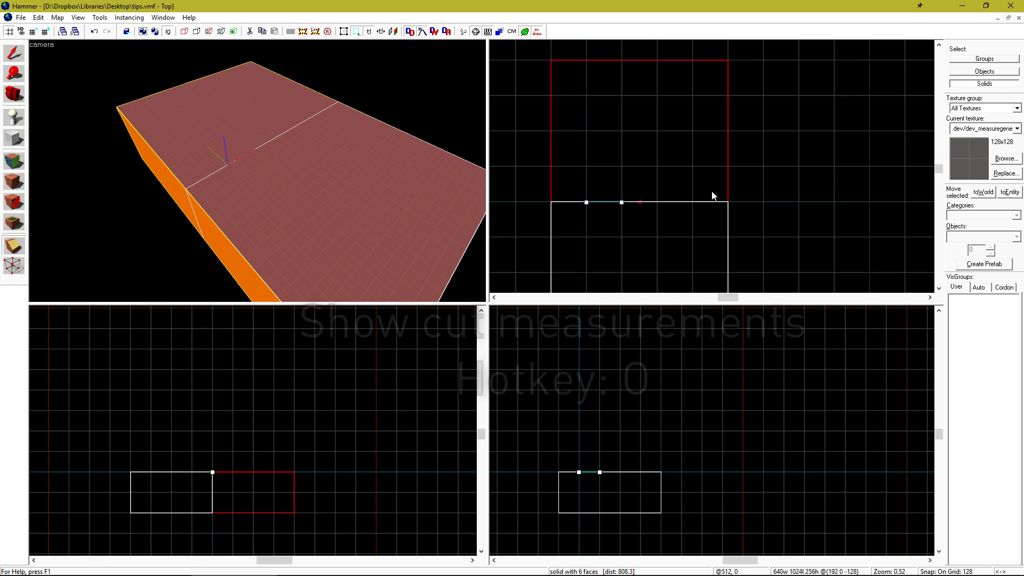
Step: Display the cut measurements for the floor block and tilt the clipping plane into a diagonal across it
key("0")
scroll(749, 162, "down", 3)
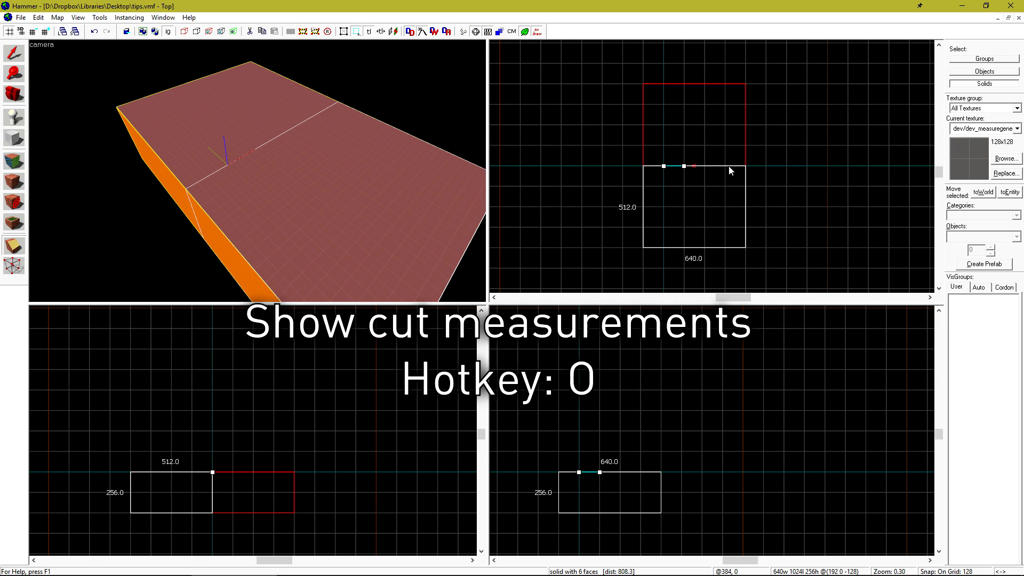
scroll(673, 195, "up", 1)
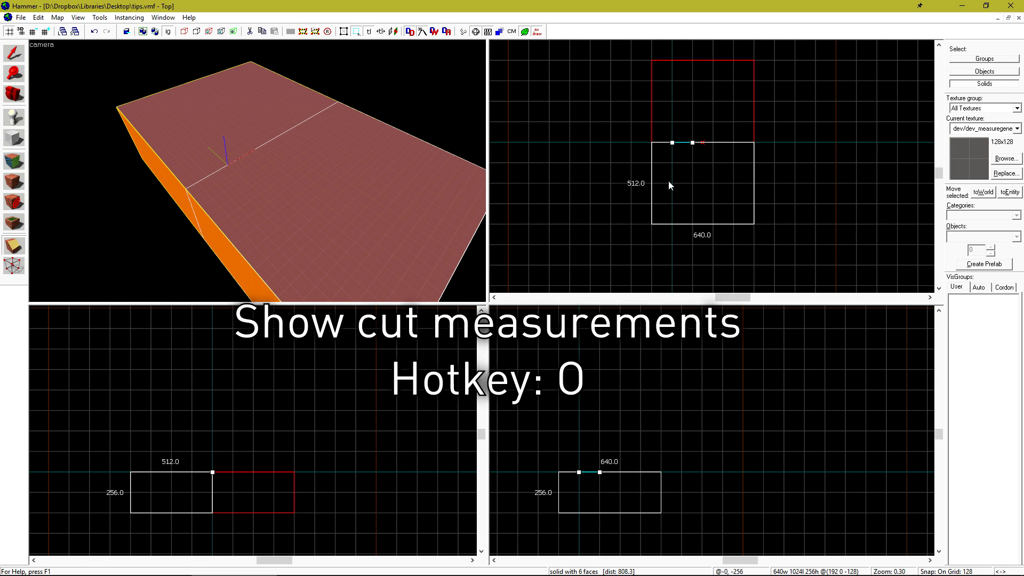
scroll(709, 128, "up", 1)
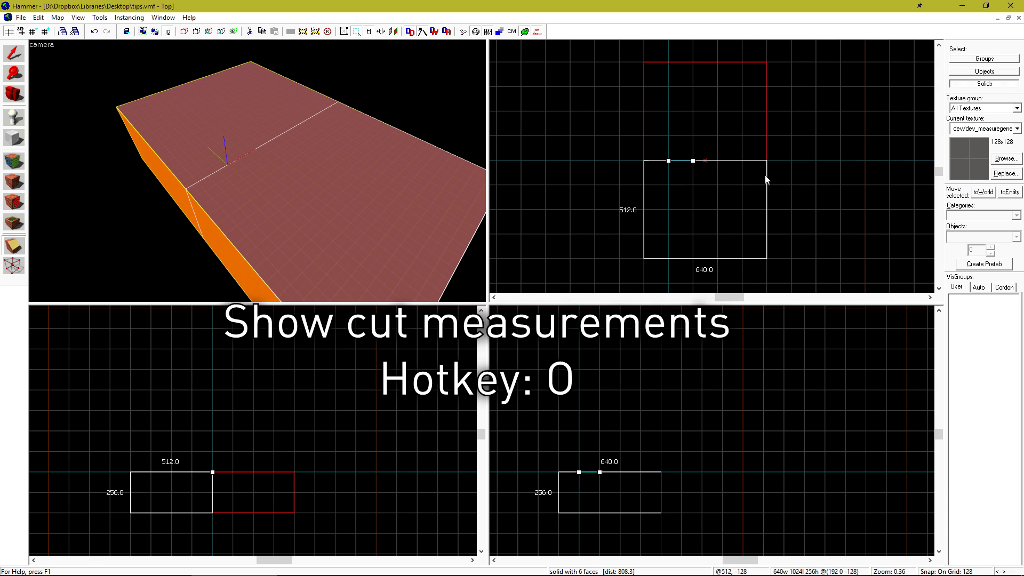
mouse_move(693, 161)
left_mouse_down()
mouse_move(647, 269)
mouse_move(690, 228)
mouse_move(766, 210)
mouse_move(768, 135)
mouse_move(715, 62)
mouse_move(693, 62)
mouse_move(741, 62)
mouse_move(741, 185)
mouse_move(668, 185)
mouse_move(741, 185)
mouse_move(668, 185)
mouse_move(717, 185)
mouse_move(644, 120)
mouse_move(693, 187)
mouse_move(619, 182)
mouse_move(619, 256)
mouse_move(716, 136)
left_mouse_up()
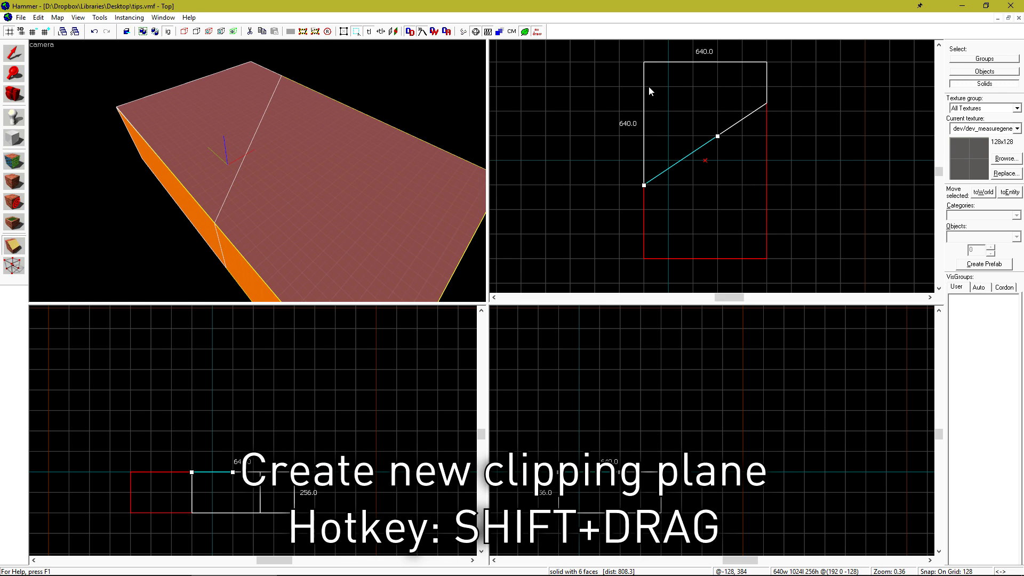
Step: Replace the diagonal cut with new clipping planes drawn straight across the floor block at different positions in the top view
left_click_drag(592, 86, 810, 88, "shift")
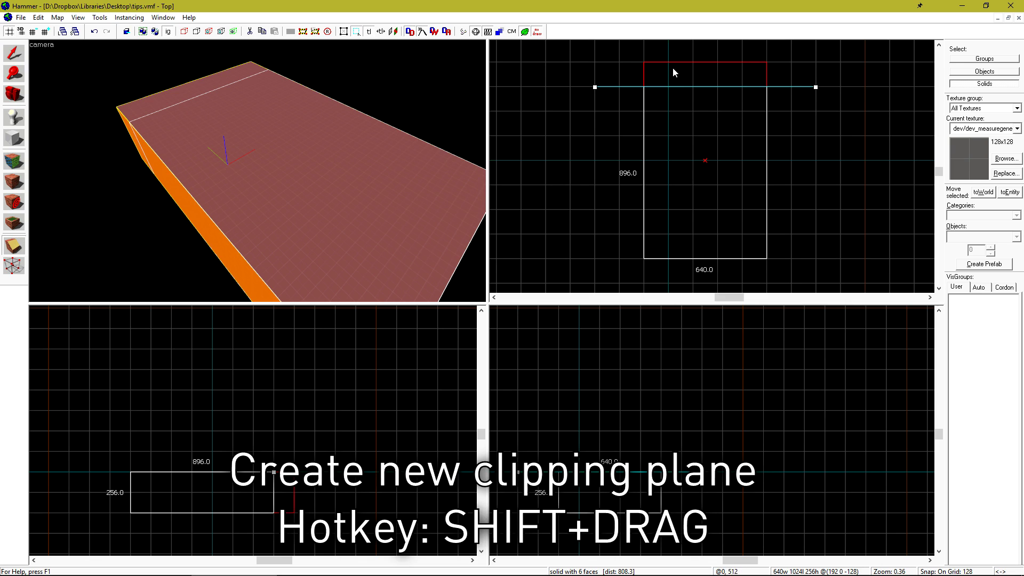
left_click_drag(693, 85, 692, 111, "shift")
left_click_drag(858, 183, 681, 182, "shift")
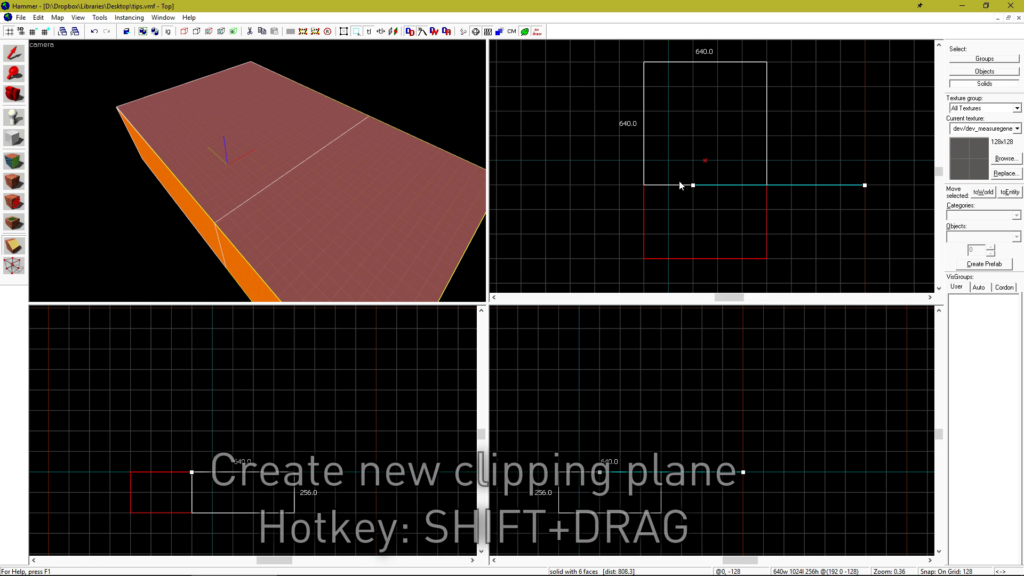
left_click_drag(644, 87, 617, 87, "shift")
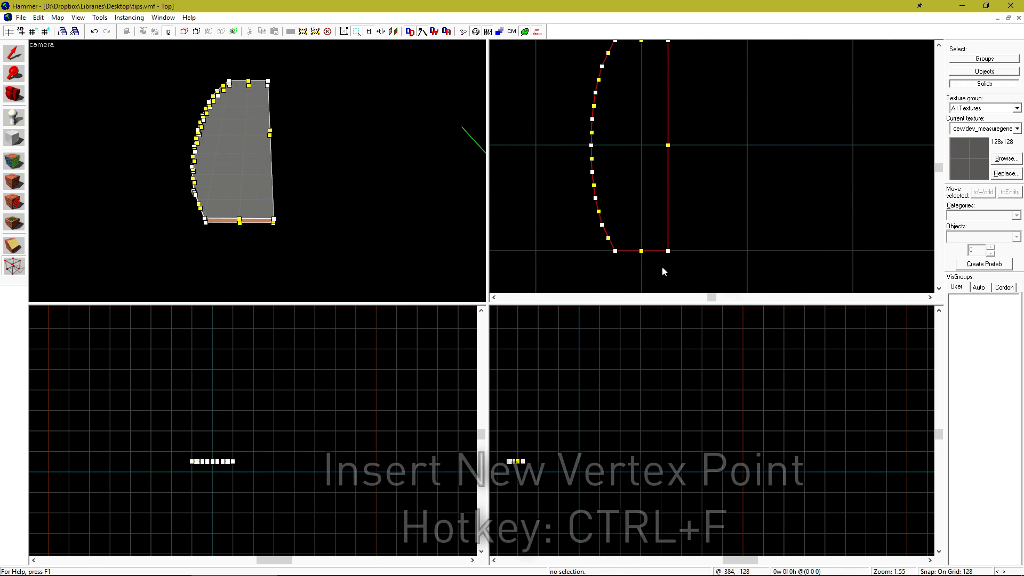
Step: Insert a vertex midway along the lower straight edge of the curved brush and pull it outward until the brush is 384 units long
left_click(642, 250)
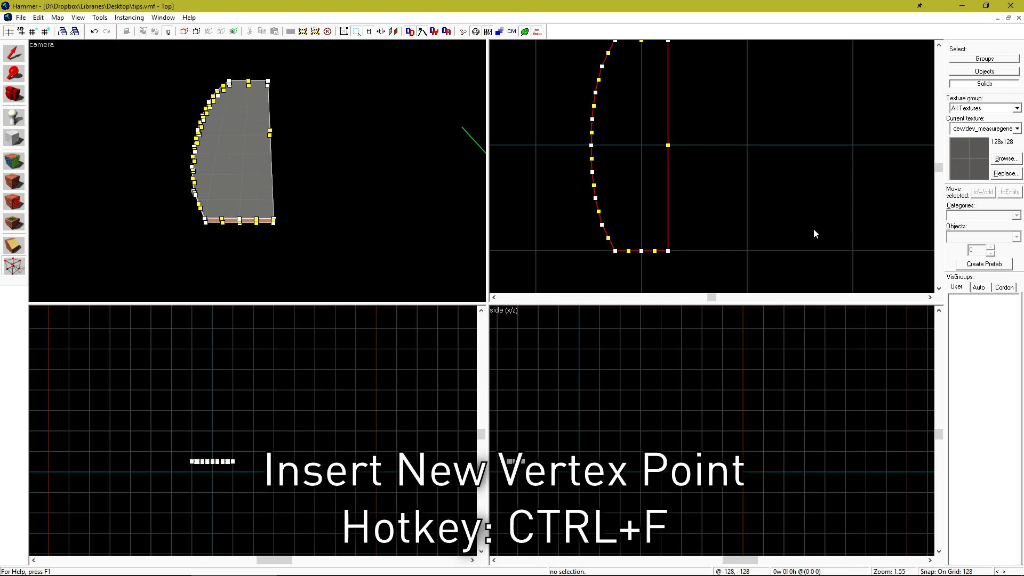
key("ctrl+f")
left_click_drag(642, 252, 642, 300)
middle_click_drag(756, 225, 768, 137)
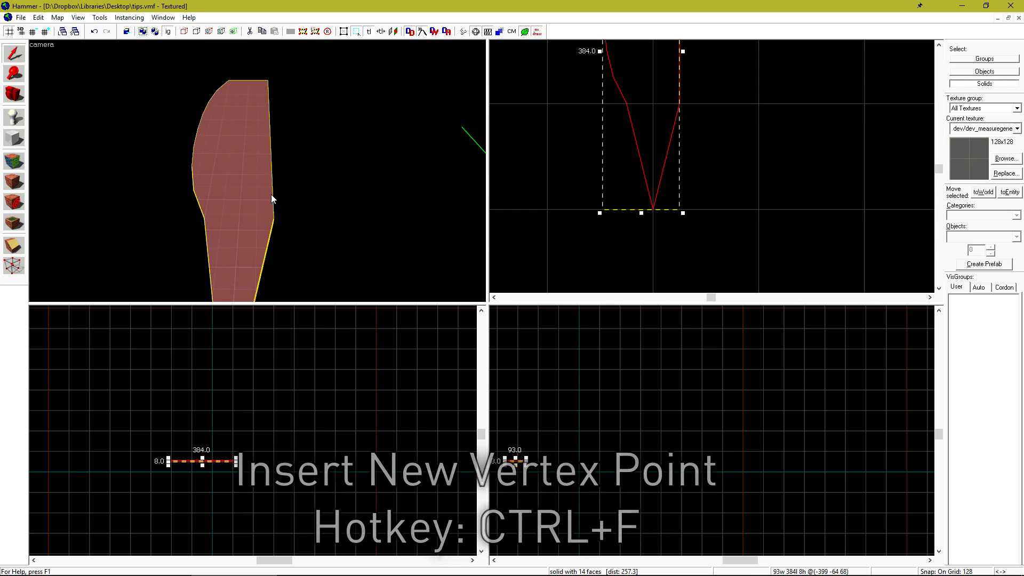
Step: Select the upper middle ring of vertices on the column and scale it to 0.5
left_click_drag(711, 361, 593, 394)
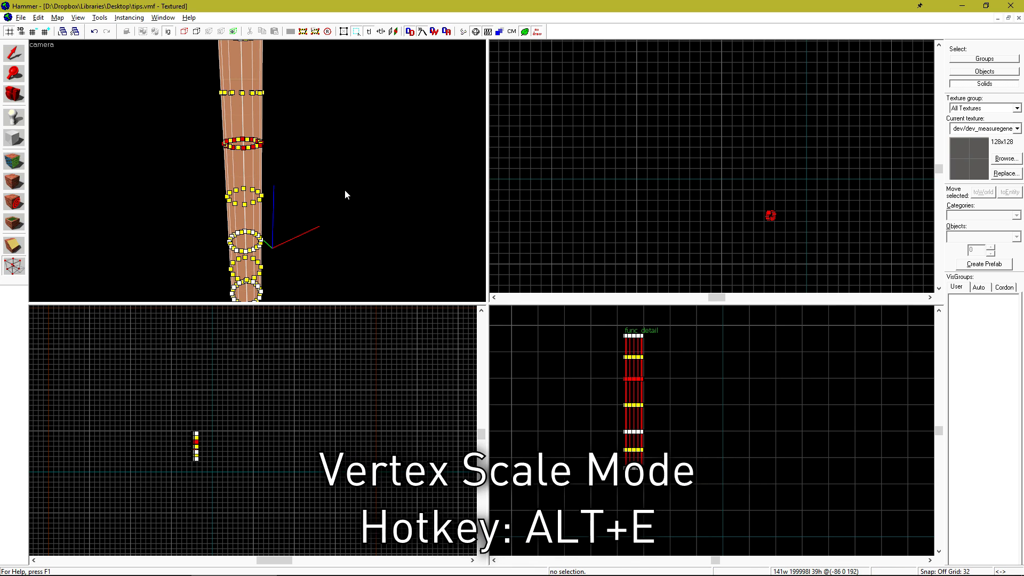
key("alt+e")
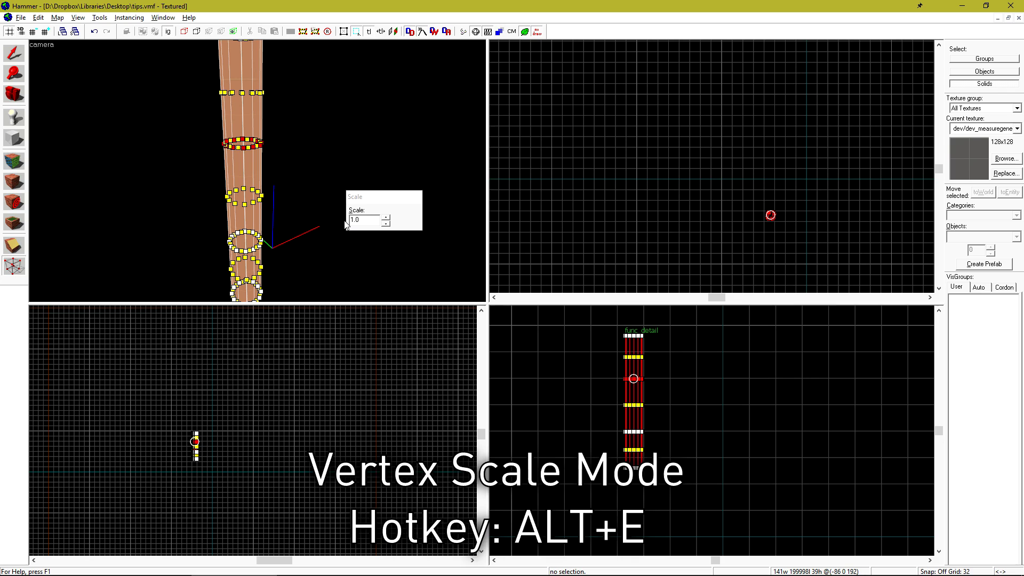
left_click(385, 223)
left_click(385, 223)
left_click(386, 223)
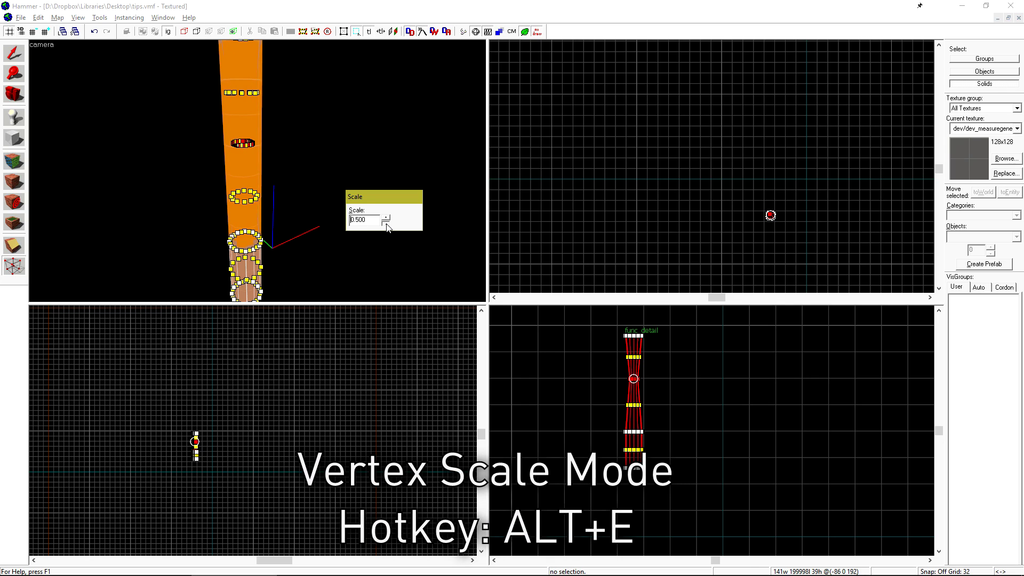
Step: Select the lower middle ring of vertices on the column and scale it inward
left_click_drag(662, 425, 591, 441)
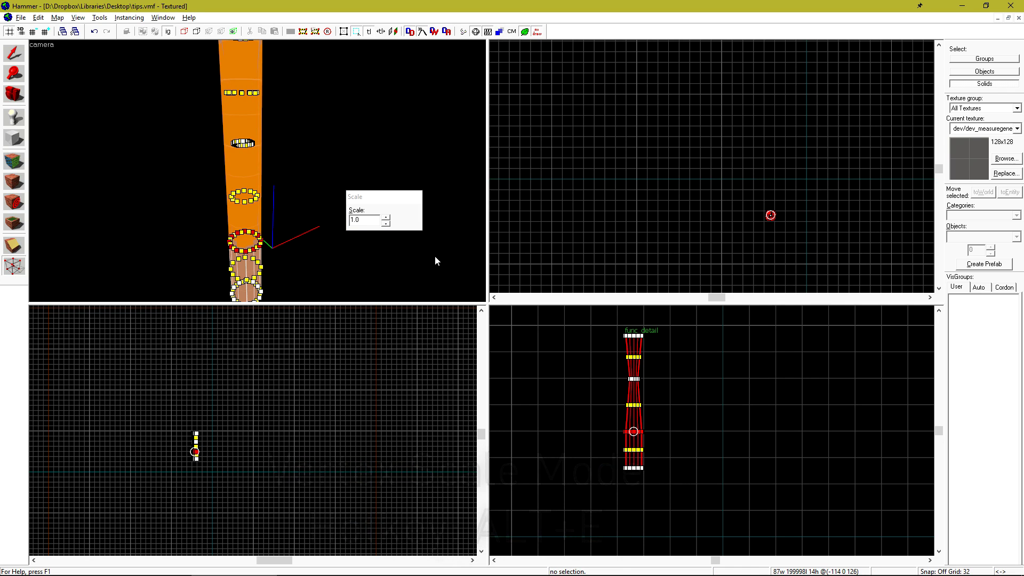
left_click(385, 223)
left_click(385, 223)
left_click(385, 223)
left_click(386, 224)
left_click(386, 224)
key("shift+s")
key("shift+v")
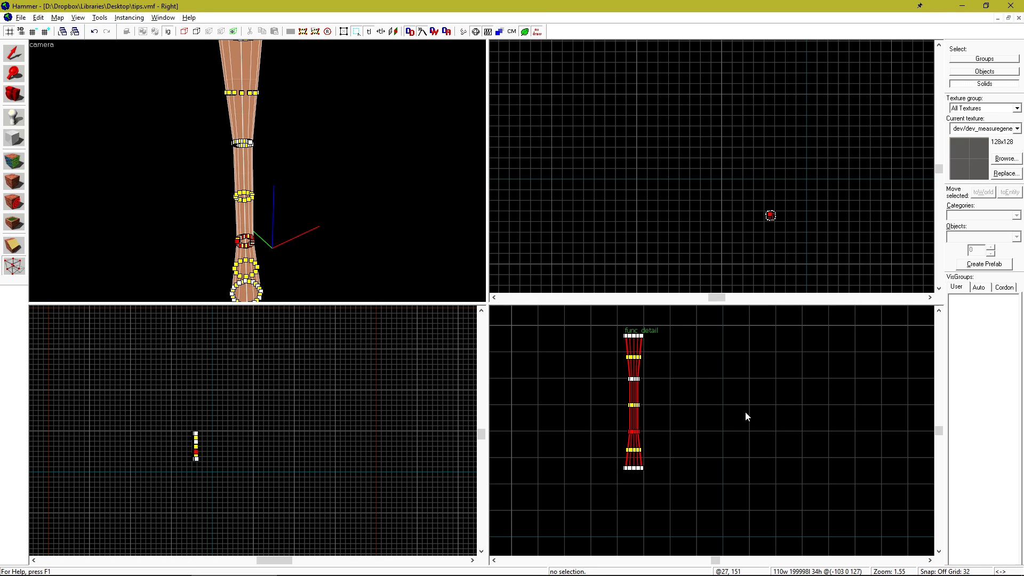
Step: Scale the column's lower middle vertex ring about a scale origin placed outside the column, so that the column bends sideways
key("alt+e")
scroll(773, 227, "up", 10)
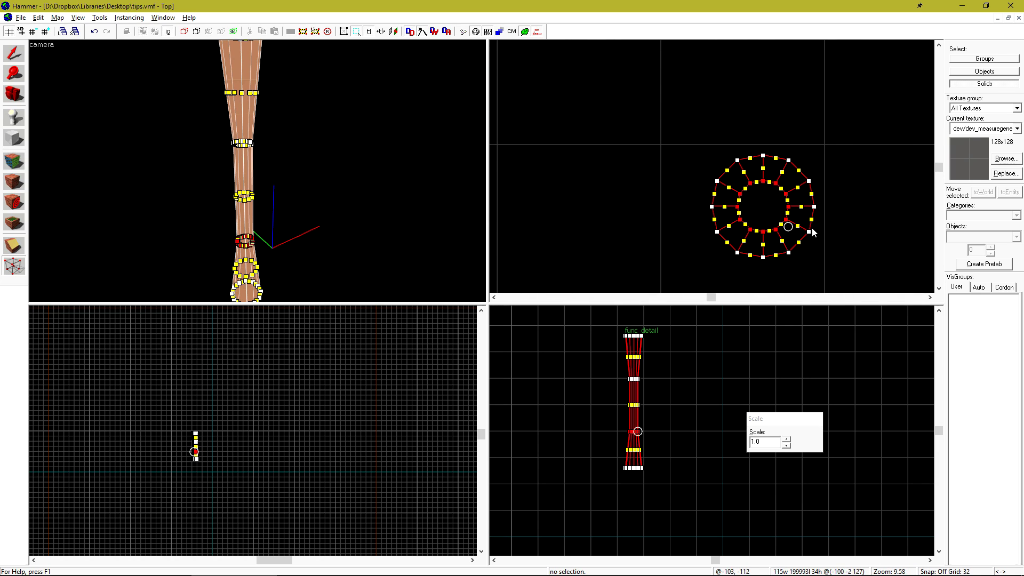
left_click(785, 438)
key("shift+s")
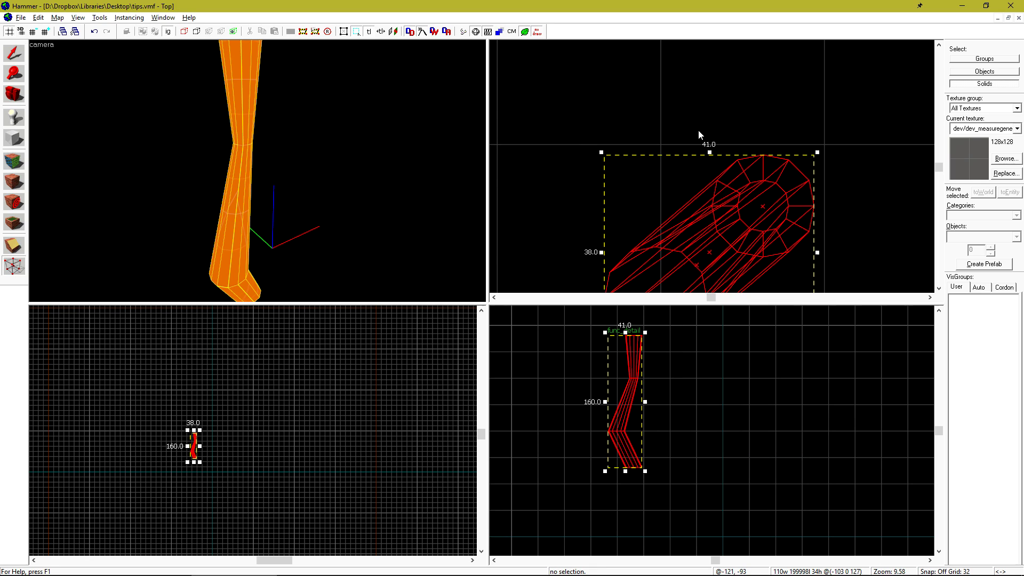
key("z")
key("s")
key("z")
key("Escape")
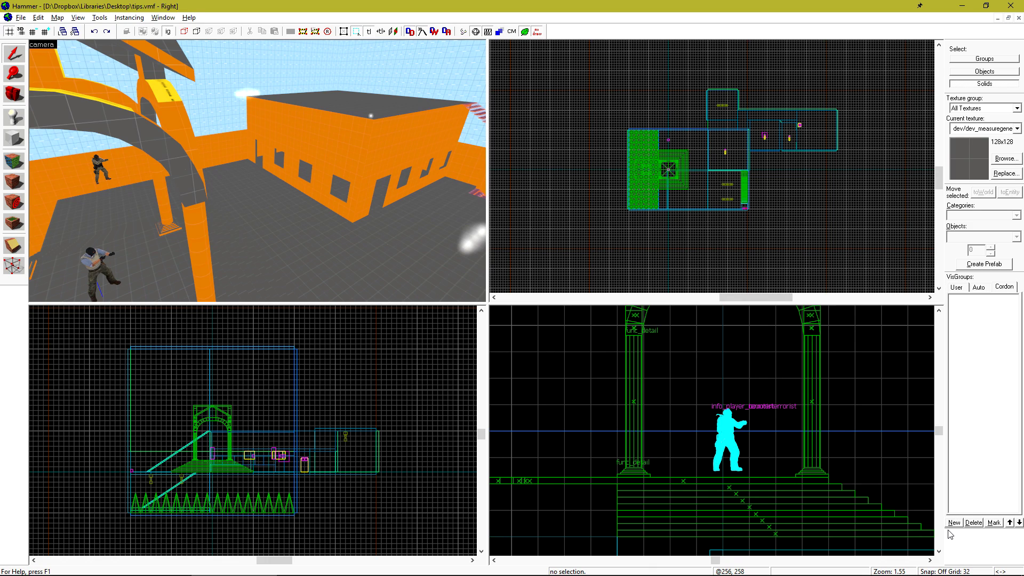
Step: Create a cordon named "Main Area" and fit its box around the main hall
left_click(953, 522)
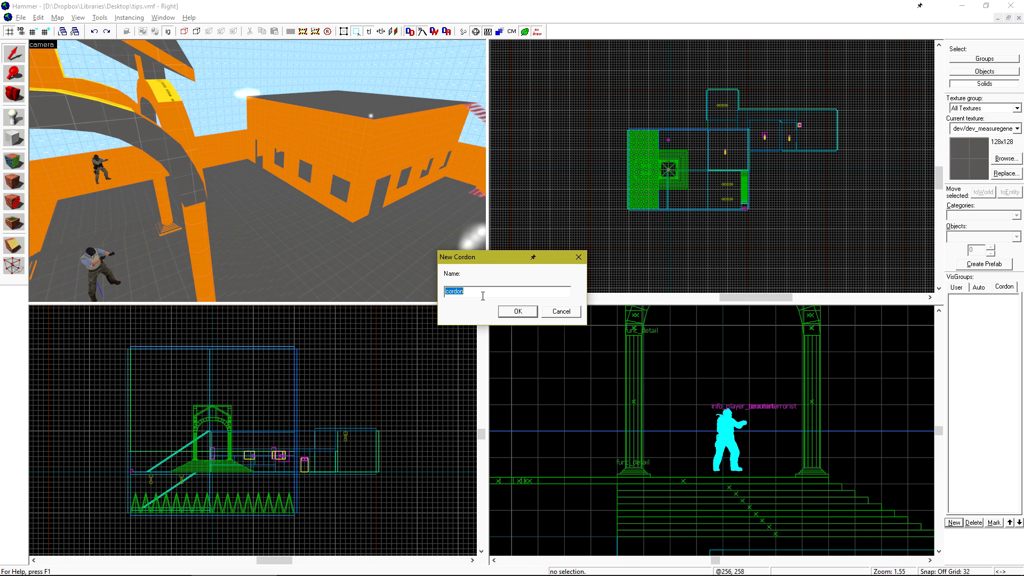
type("Main Area")
key("Return")
scroll(719, 441, "down", 10)
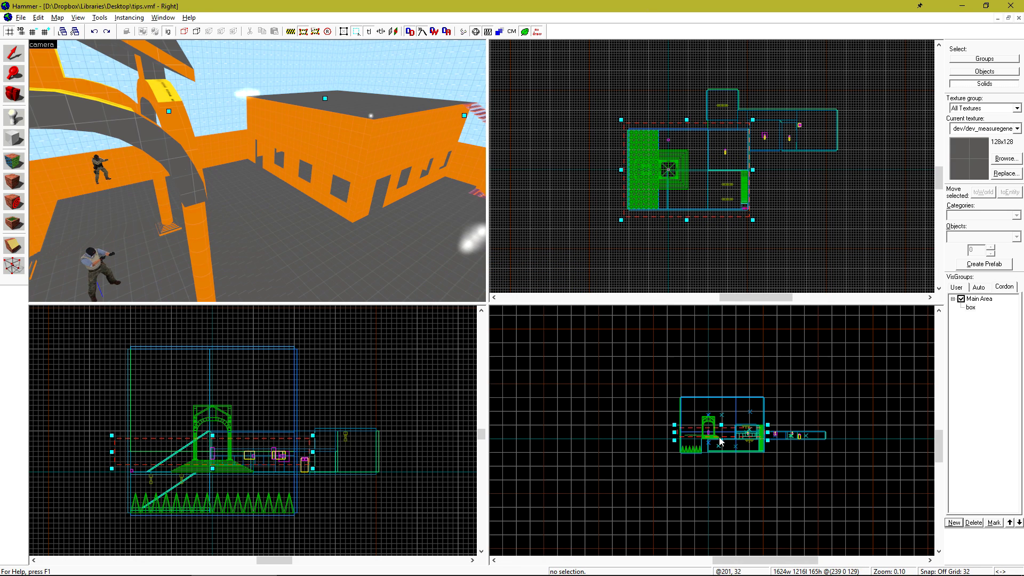
Step: Create a cordon named "Back room" and shrink its box to fit around the long room beside the main hall
left_click(953, 523)
type("Back room")
key("Return")
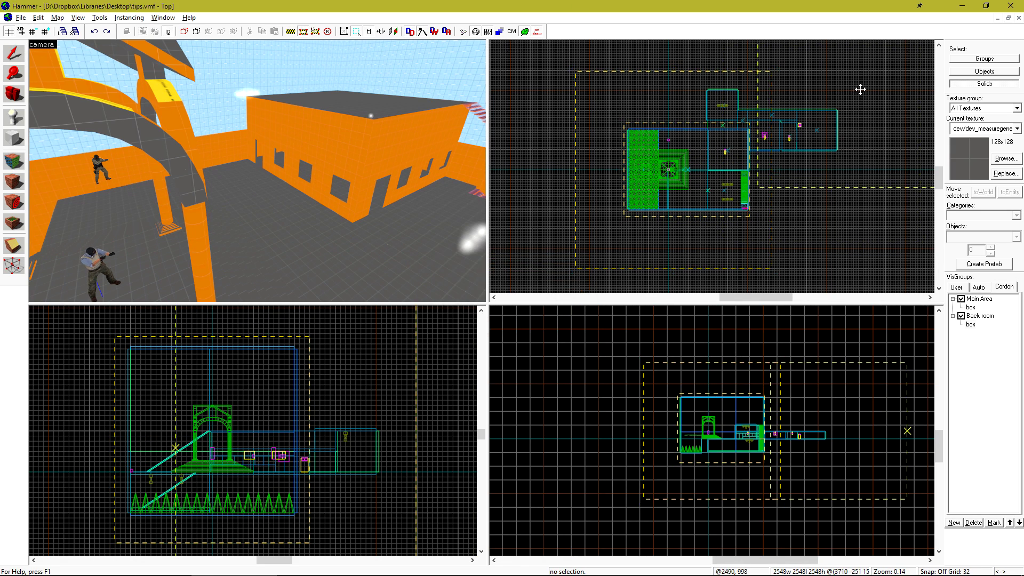
left_click_drag(858, 87, 782, 186)
left_click_drag(791, 500, 792, 442)
left_click_drag(792, 361, 793, 427)
scroll(674, 191, "up", 5)
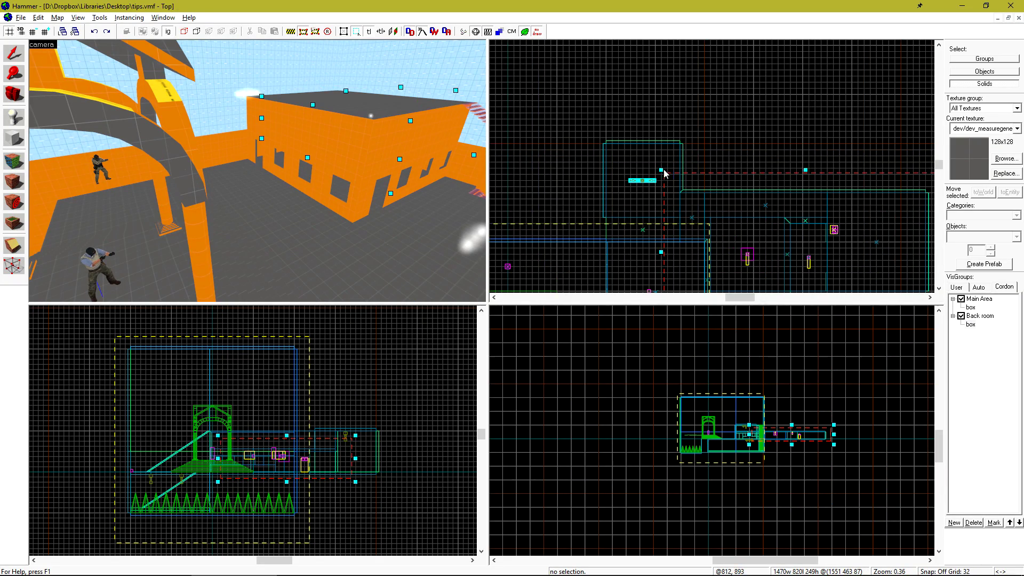
left_click_drag(661, 172, 673, 184)
Step: Create a cordon named "Shed" and shrink its box to fit around the small room above the main hall
left_click(953, 522)
type("Shed")
key("Return")
scroll(773, 115, "down", 2)
left_click_drag(773, 100, 720, 122)
scroll(731, 120, "down", 4)
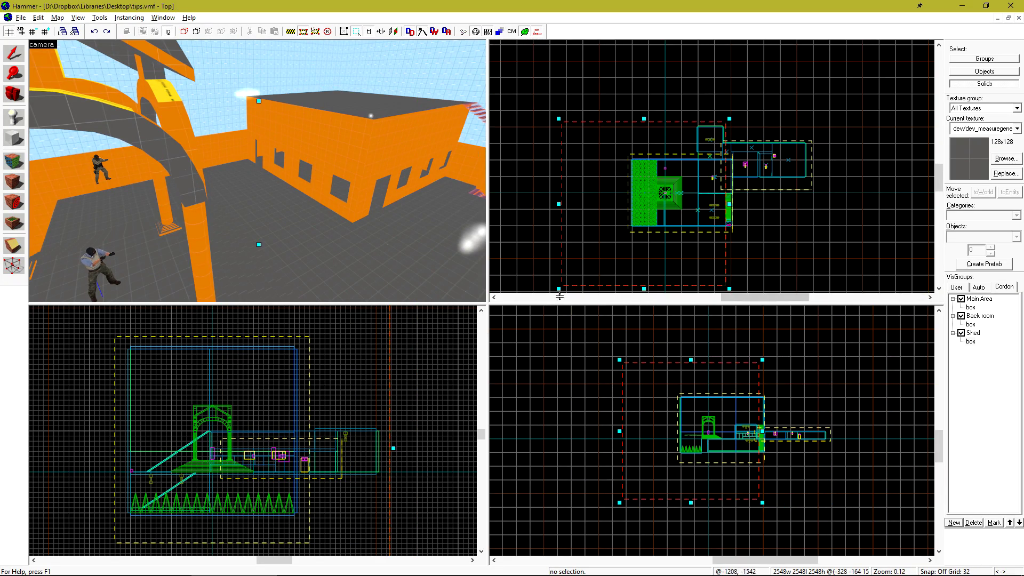
left_click_drag(567, 280, 688, 157)
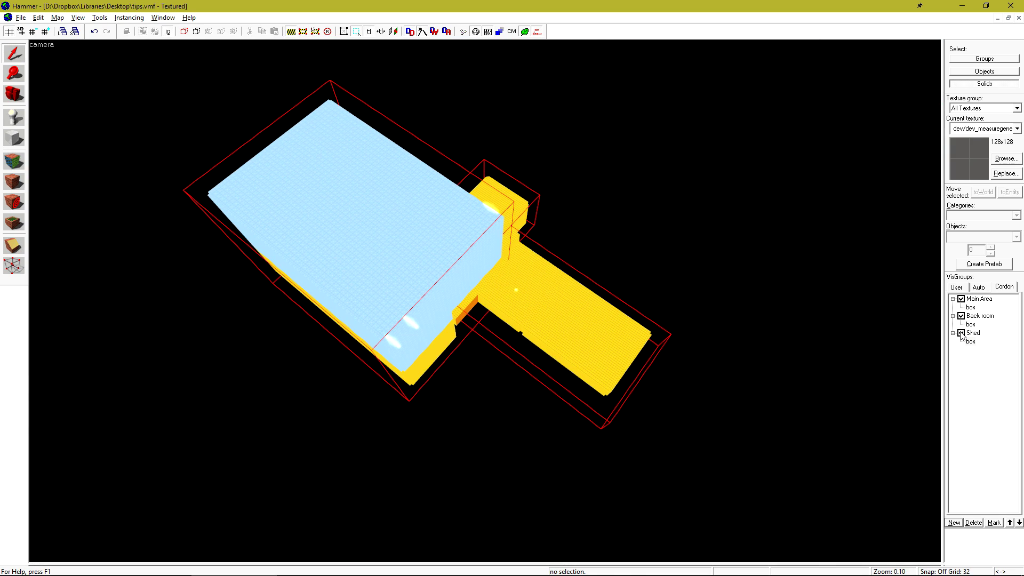
Step: Switch off the Shed, Main Area and Back room cordons and enable all three again
left_click(961, 333)
left_click(961, 299)
left_click(960, 316)
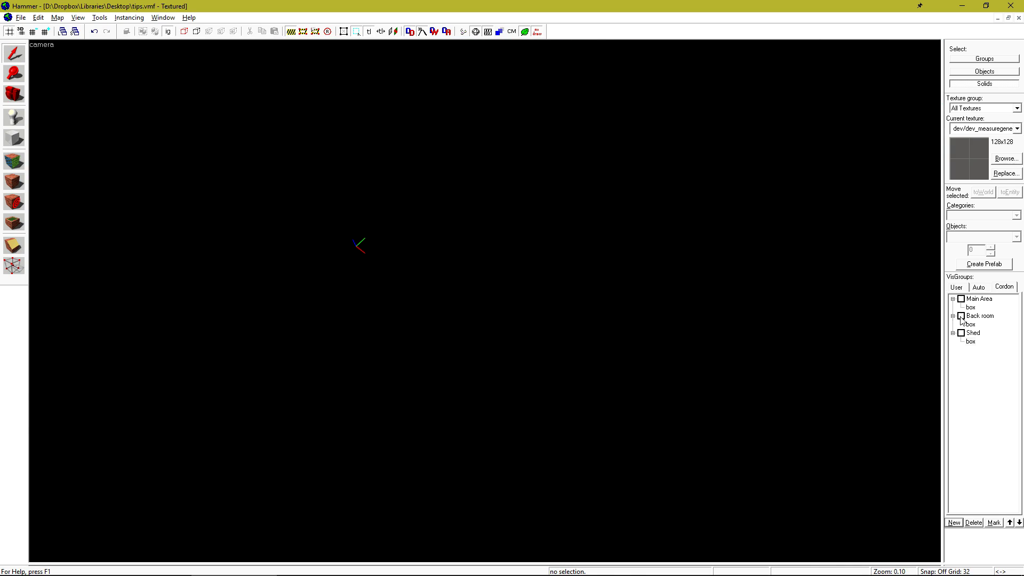
left_click(961, 299)
left_click(961, 315)
left_click(961, 333)
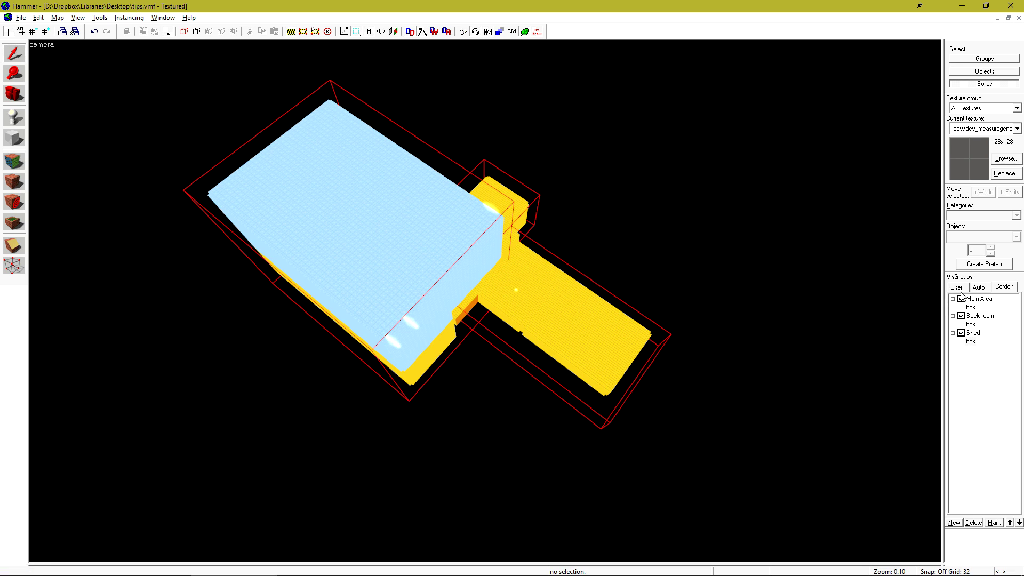
left_click(1009, 287)
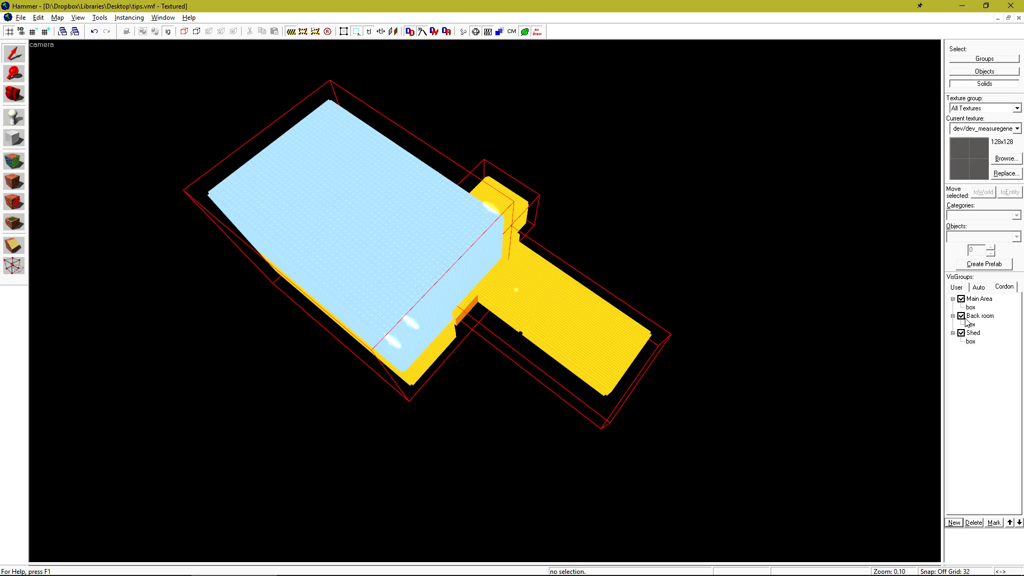
Step: Turn off the Back room, Main Area and Shed cordons
left_click(960, 316)
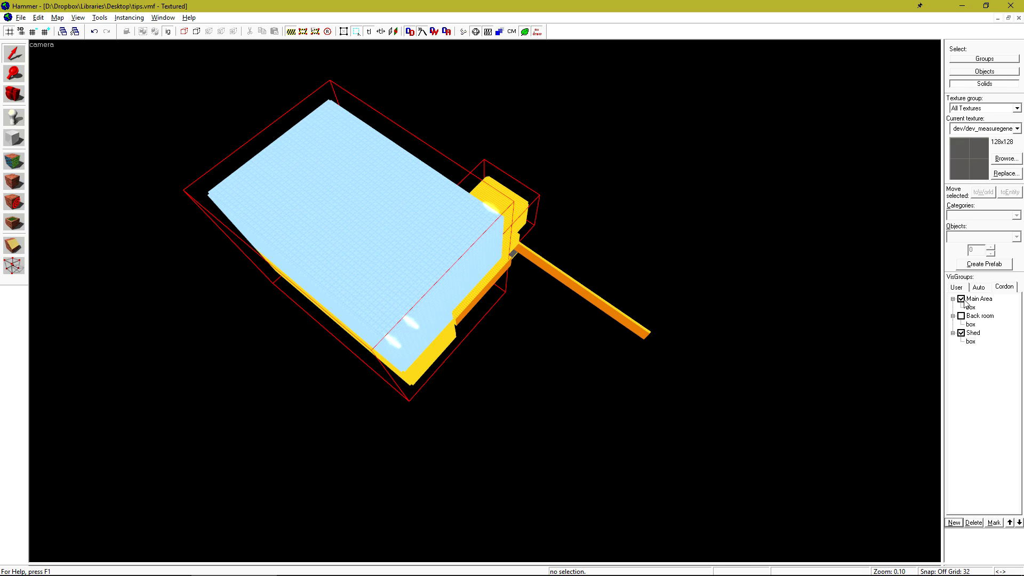
left_click(961, 299)
left_click(961, 334)
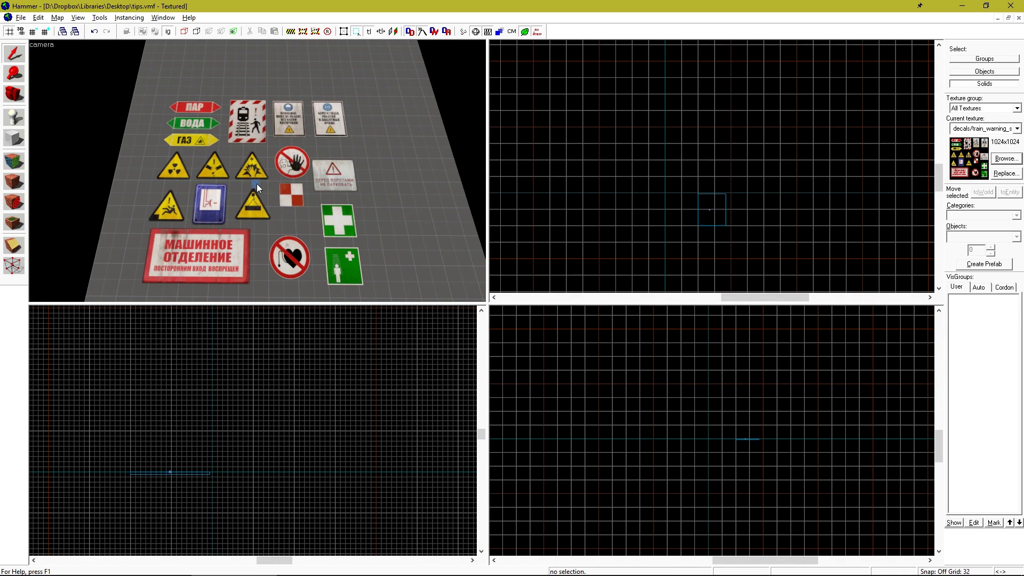
Step: Turn off texture locking and crop the warning sign overlay to the two signs ПАР and ВОДА, about 89.3 by 55 units
left_click(256, 184)
scroll(708, 229, "up", 10)
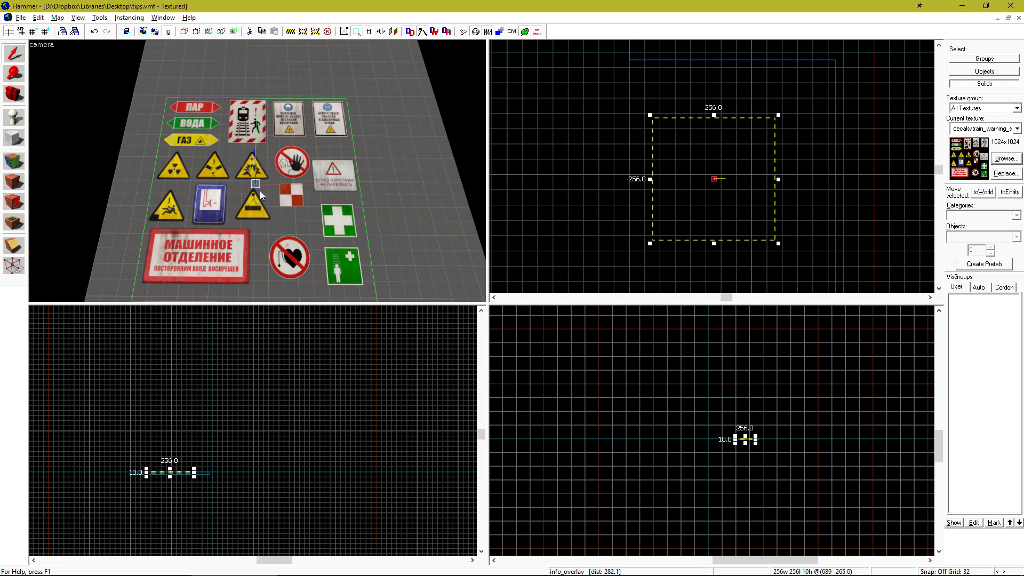
left_click(374, 32)
left_click_drag(651, 244, 754, 144)
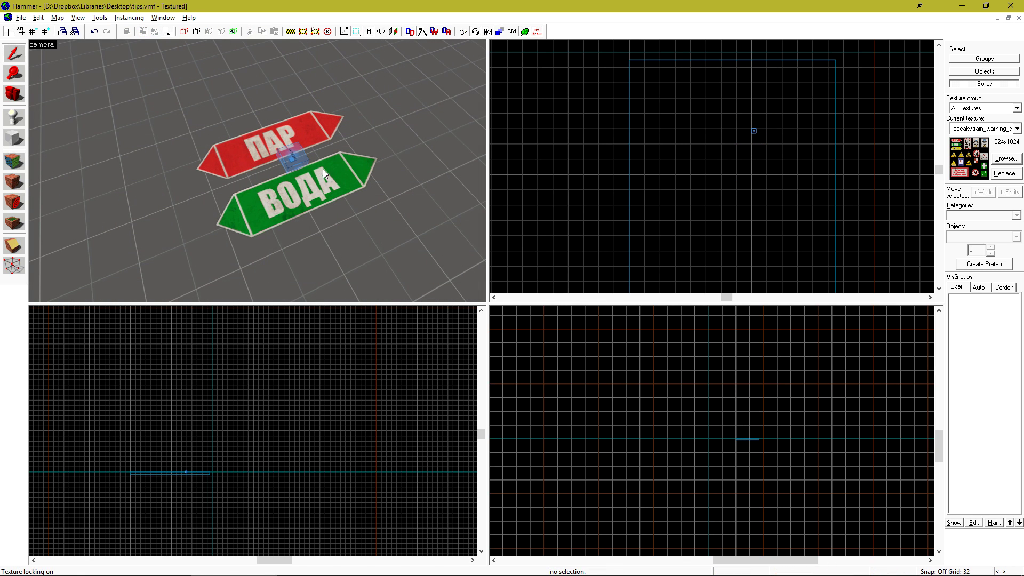
Step: Turn on texture locking and enlarge the cropped sign overlay to about 220.3 by 151 units
left_click(322, 168)
scroll(739, 156, "up", 2)
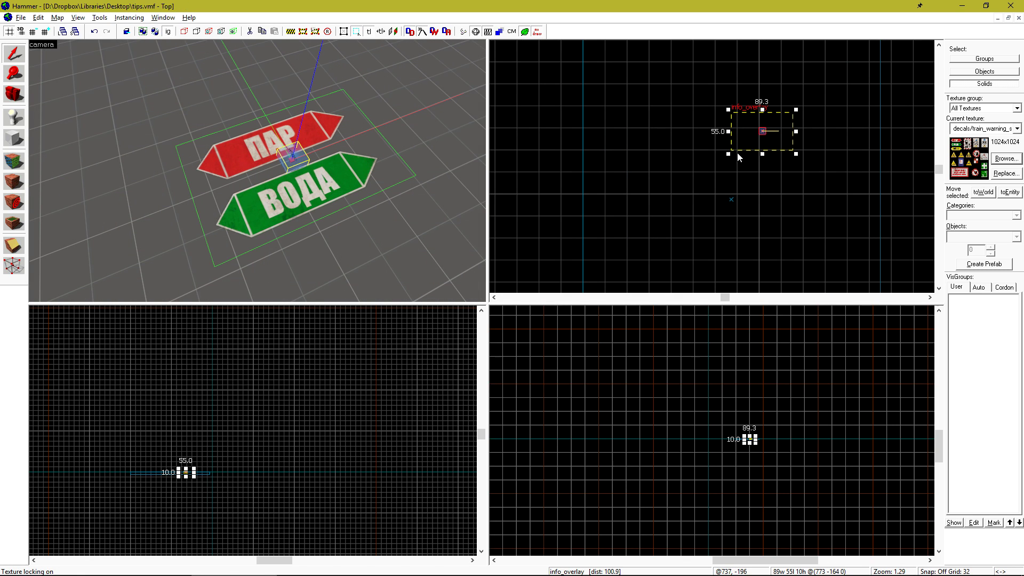
left_click_drag(727, 153, 637, 218)
key("z")
key("s")
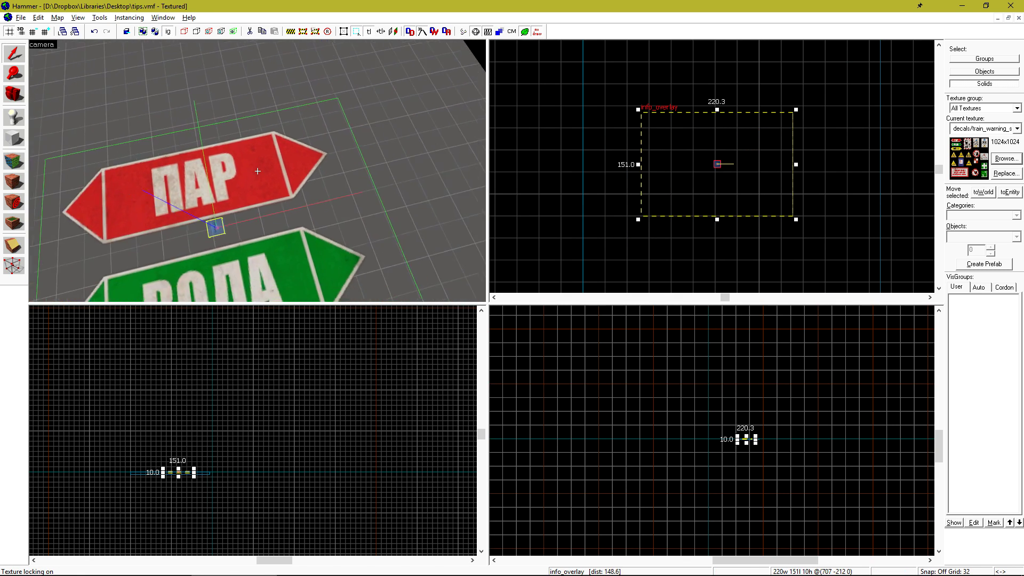
key("z")
left_click(432, 182)
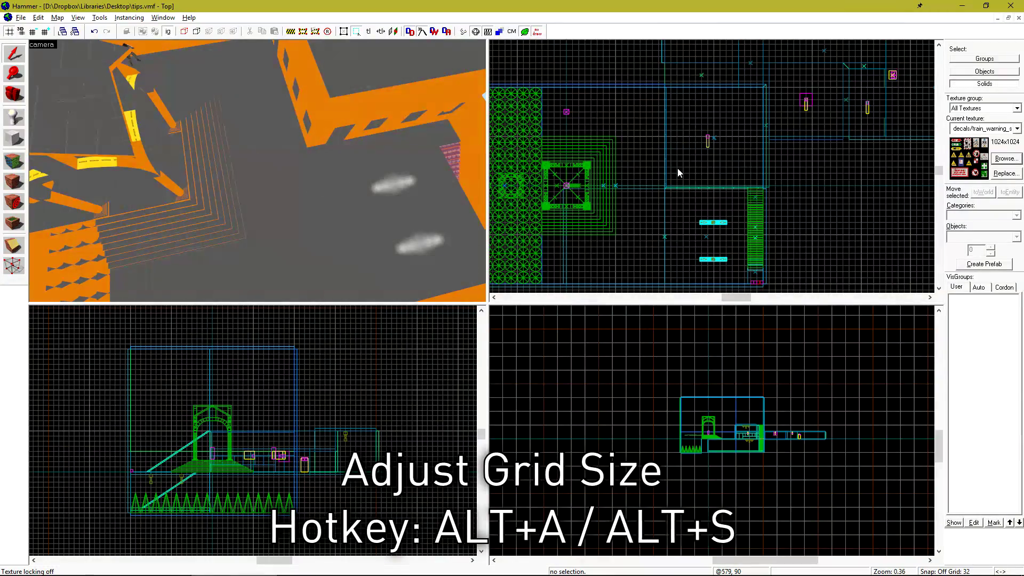
Step: Decrease and increase the grid size several times, finishing with a grid of 256 units
key("alt+a")
key("alt+s")
key("alt+s")
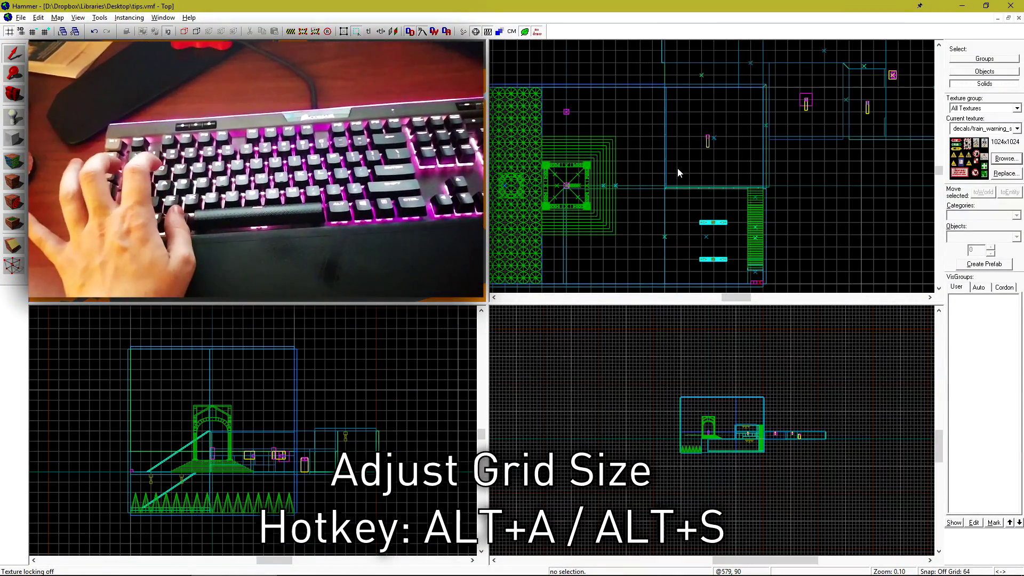
key("alt+a")
key("alt+a")
key("alt+s")
key("alt+s")
key("alt+s")
key("alt+s")
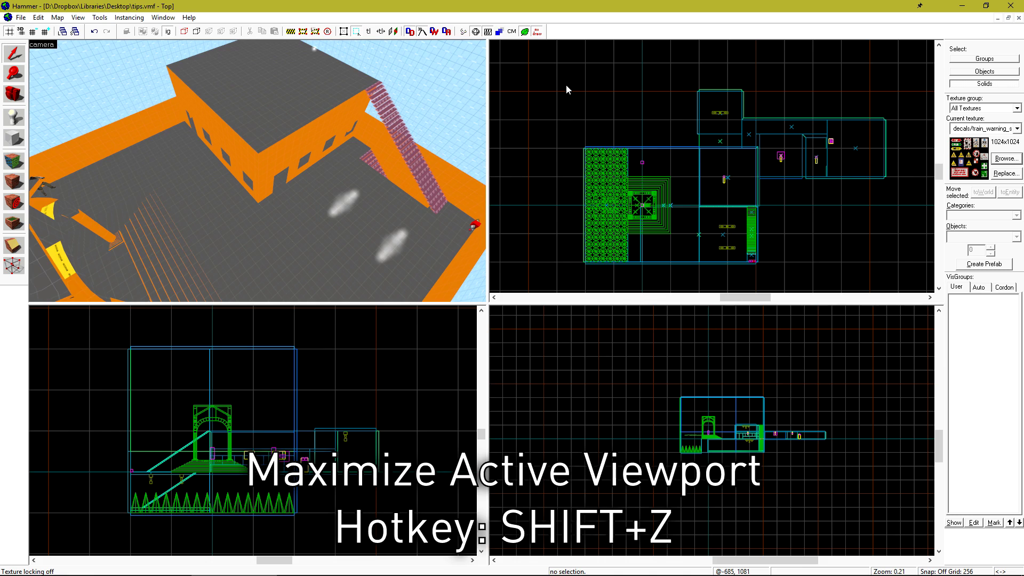
Step: Maximize and restore the top, 3D camera and front viewports one after another, leaving no object selected
key("shift+z")
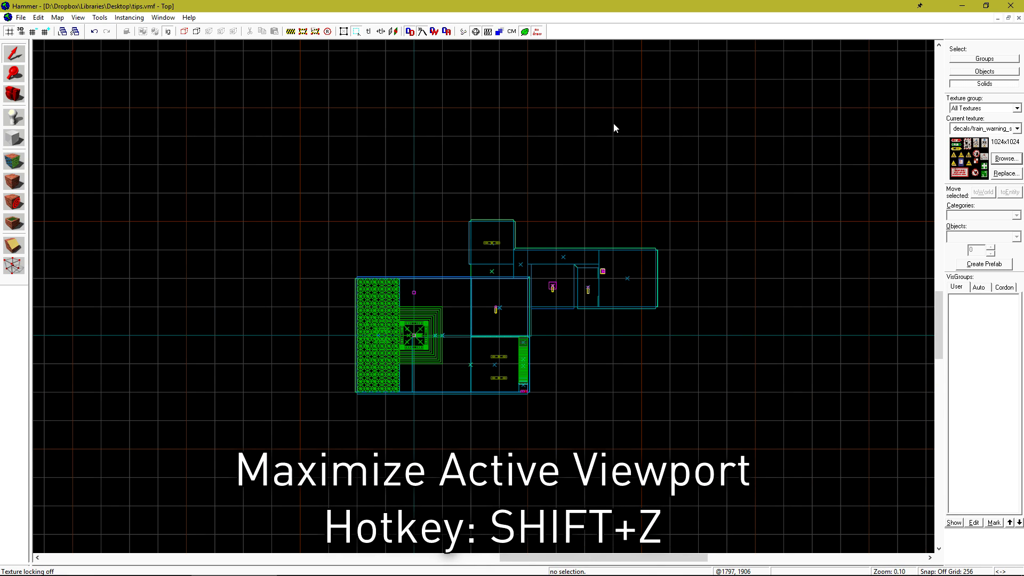
key("shift+z")
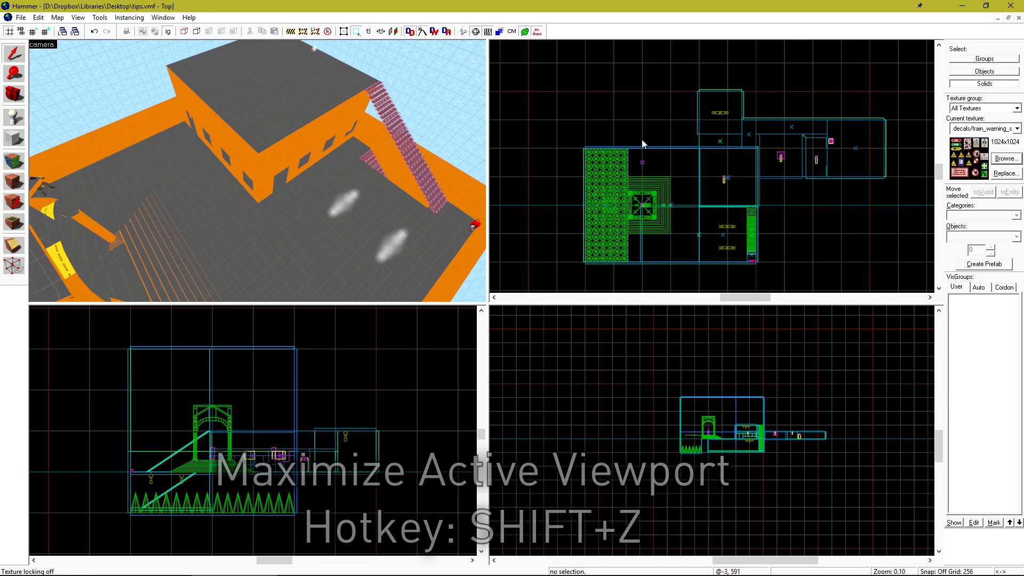
left_click(287, 128)
key("shift+z")
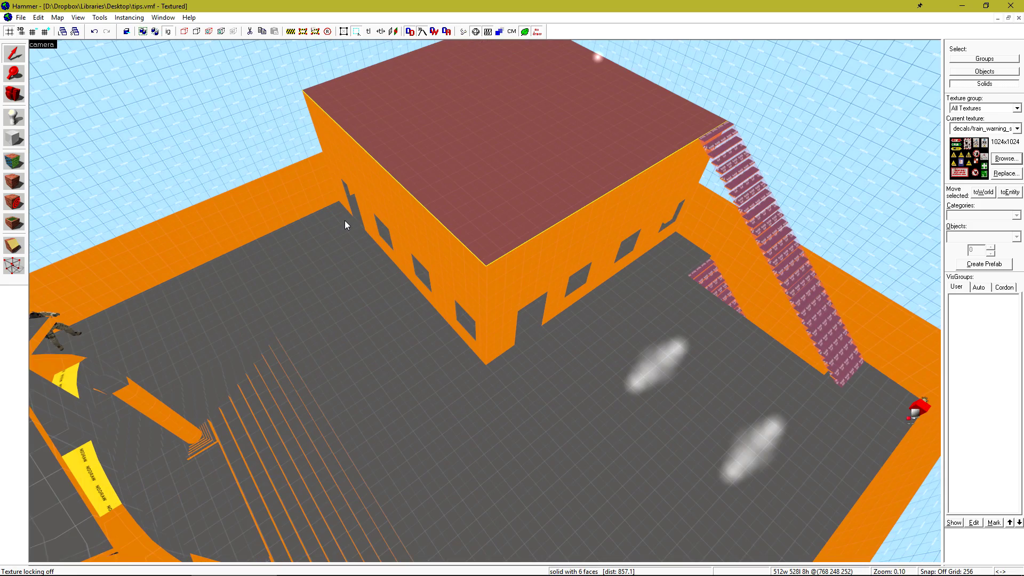
key("shift+z")
key("Escape")
key("shift+z")
key("shift+z")
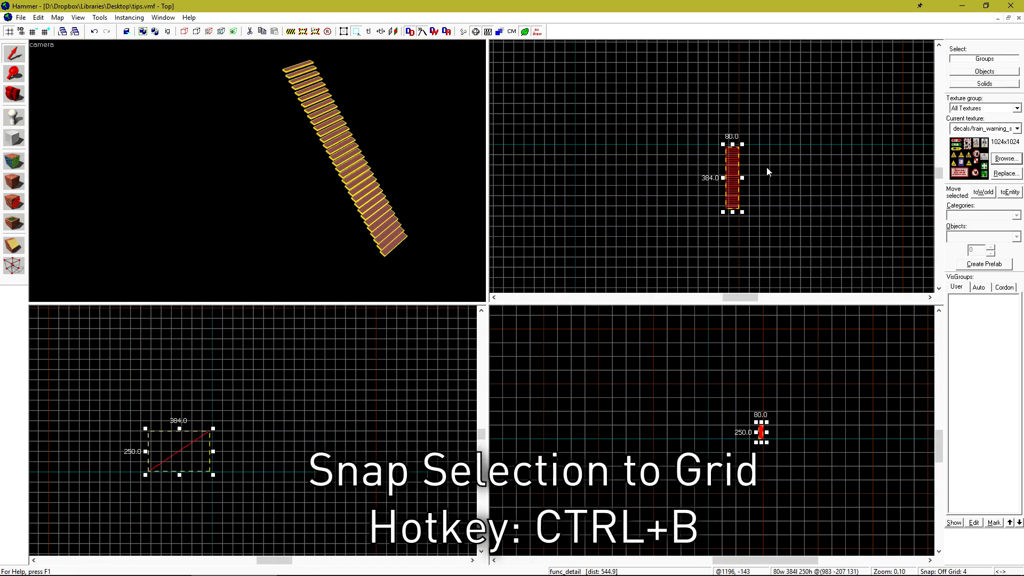
Step: Snap the selected func_detail staircase as a whole to the 4-unit grid
scroll(766, 167, "up", 15)
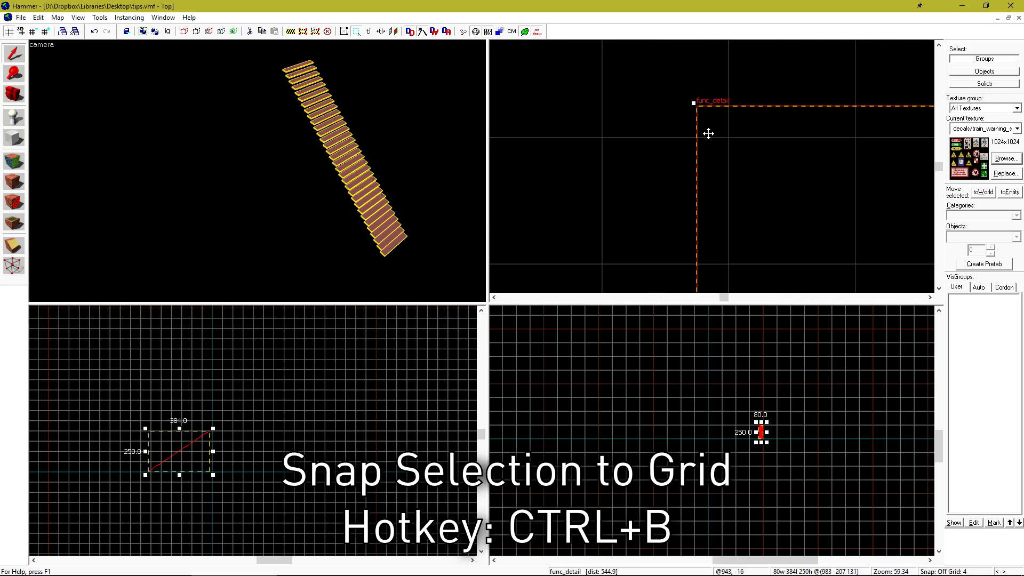
key("ctrl+b")
scroll(655, 149, "down", 2)
scroll(654, 149, "down", 6)
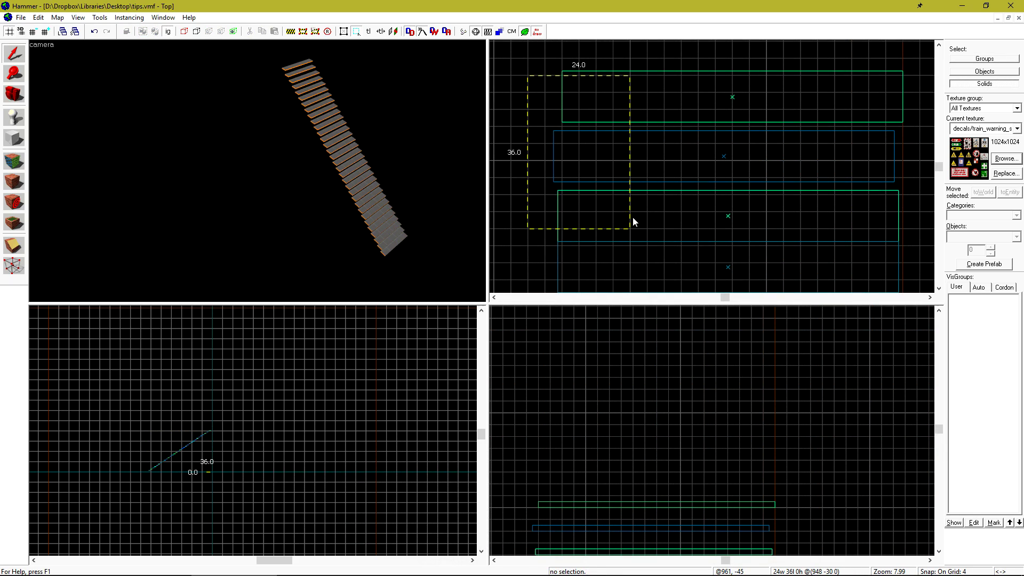
Step: Select the three stair treads touched by the 24 by 36 unit box, snap each individually to the 4-unit grid, and clear the selection
key("Return")
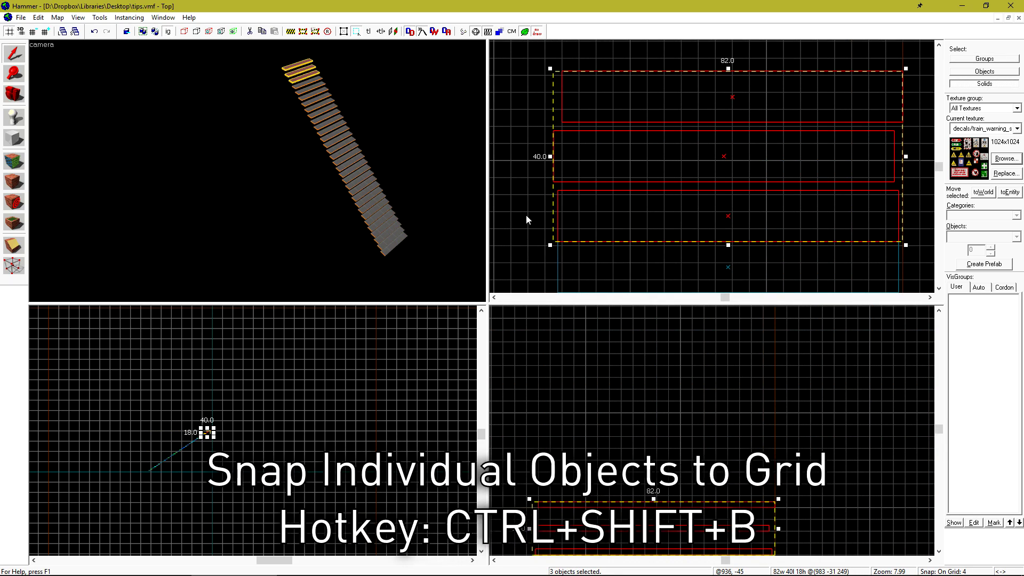
key("ctrl+shift+b")
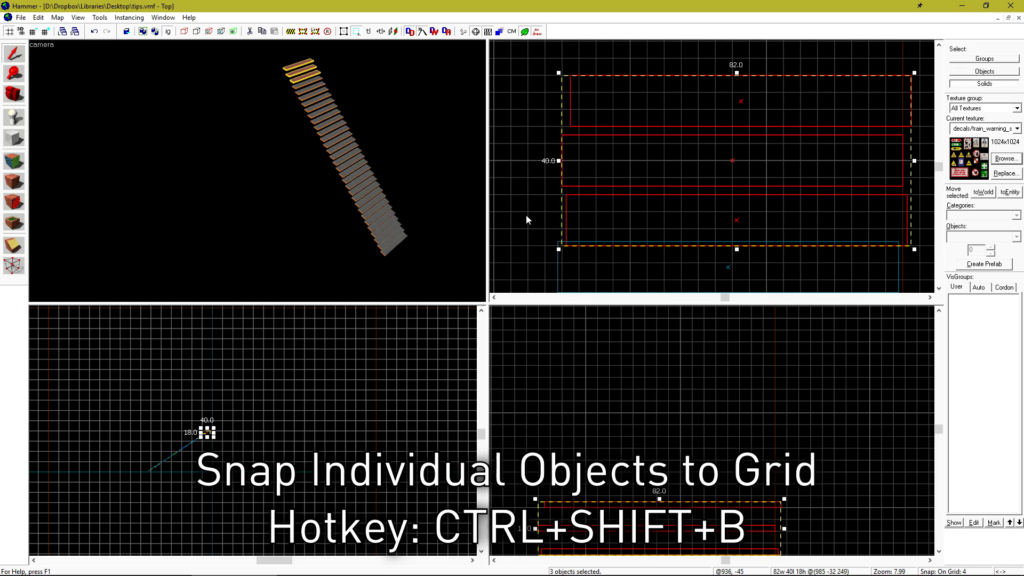
key("ctrl+shift+b")
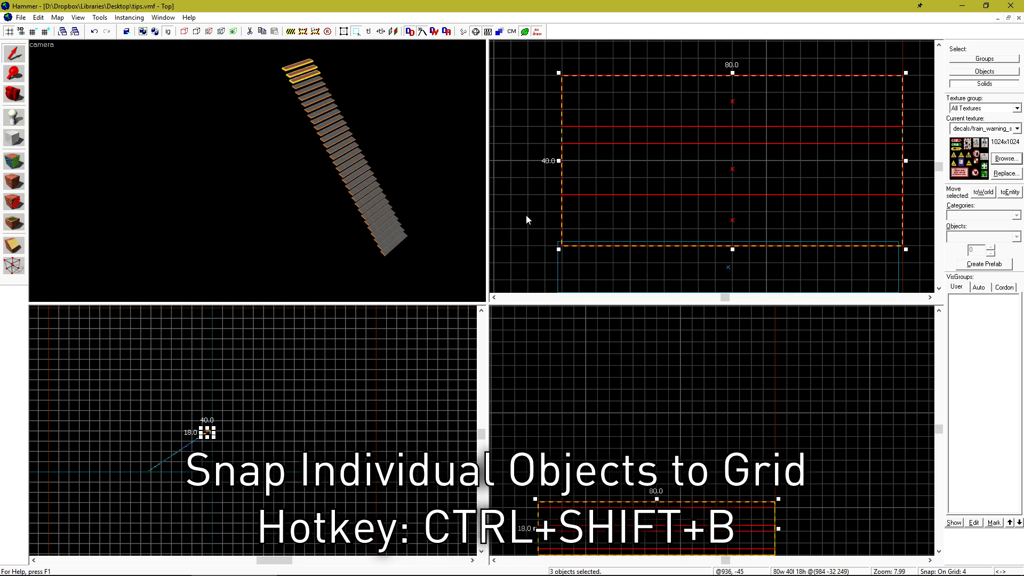
key("Escape")
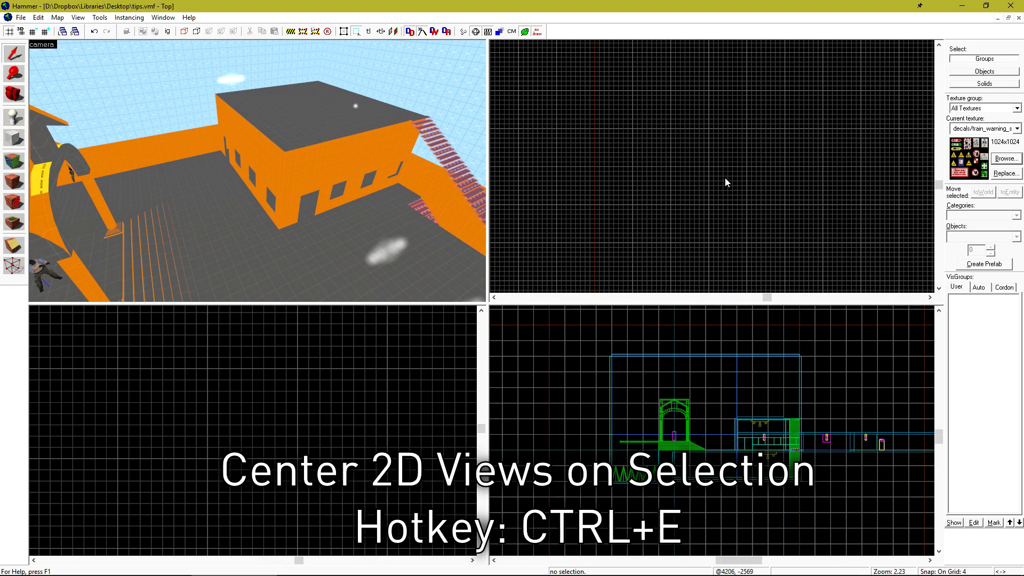
Step: Select the building's flat roof brush and center the 2D views on it
left_click(303, 146)
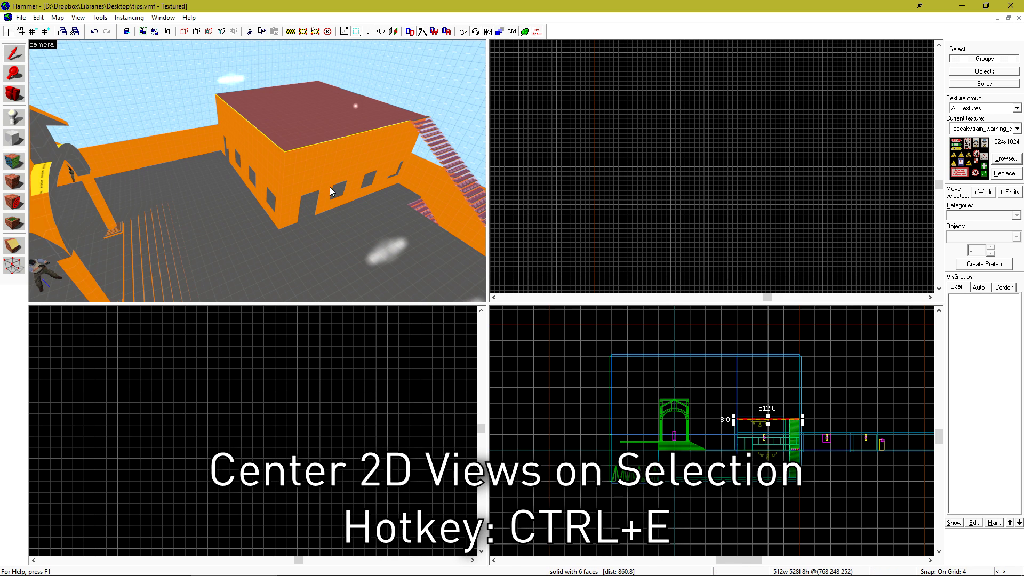
key("ctrl+e")
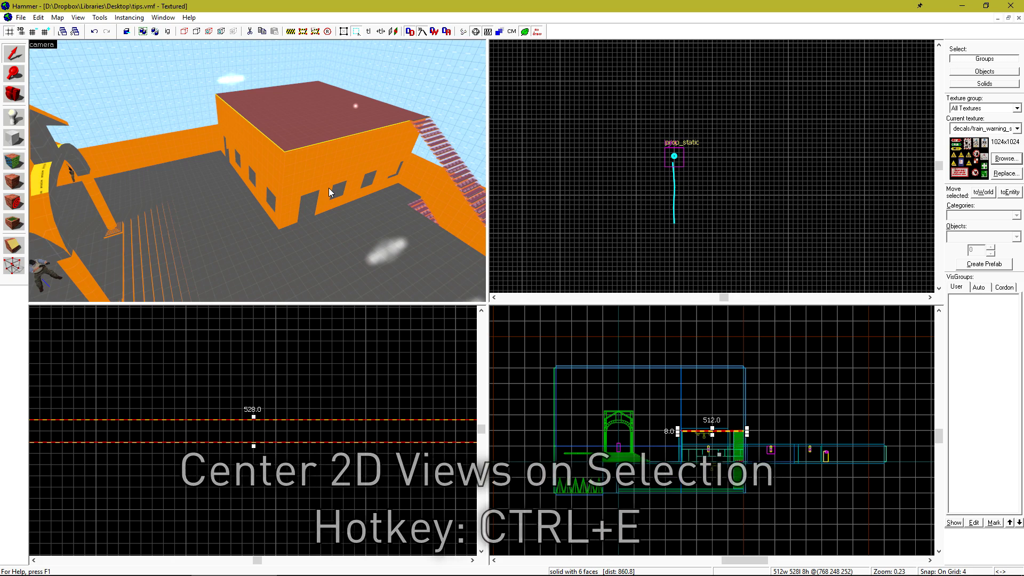
Step: Select the 704 by 128 unit wall brush around the spotlight prop, center the 3D view on it, and back the camera away
key("ctrl+shift+e")
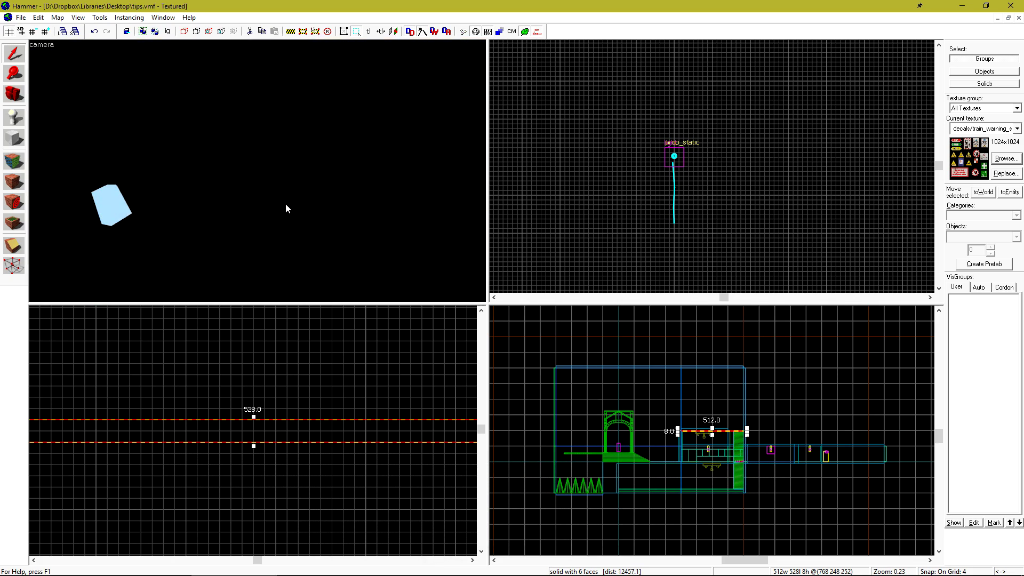
scroll(800, 451, "up", 9)
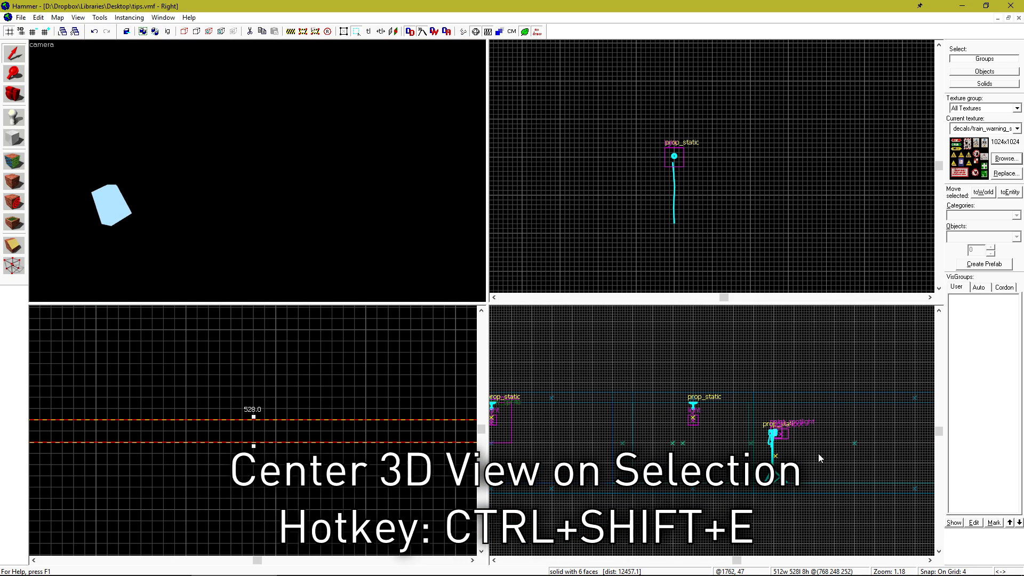
left_click(853, 444)
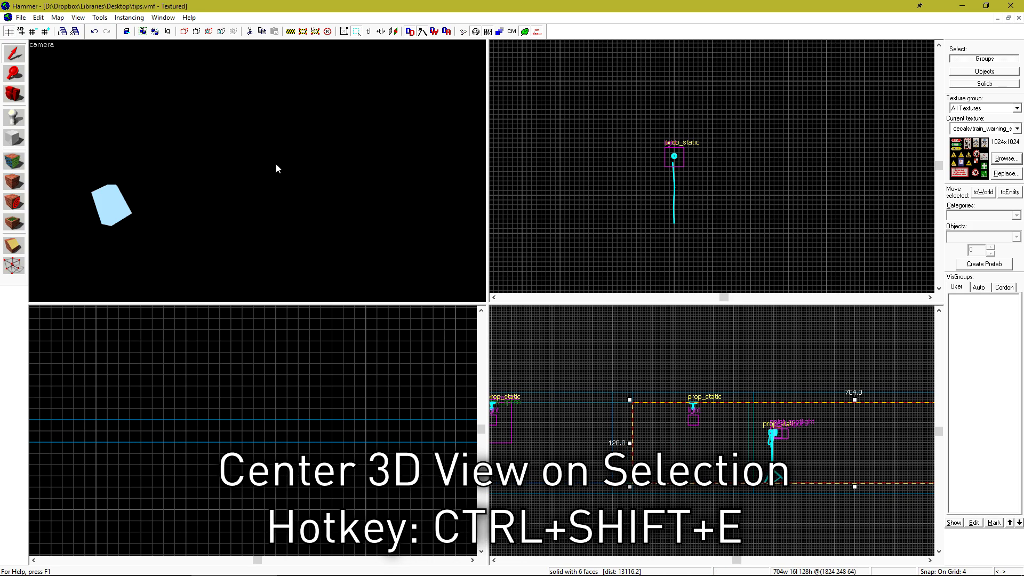
key("ctrl+shift+e")
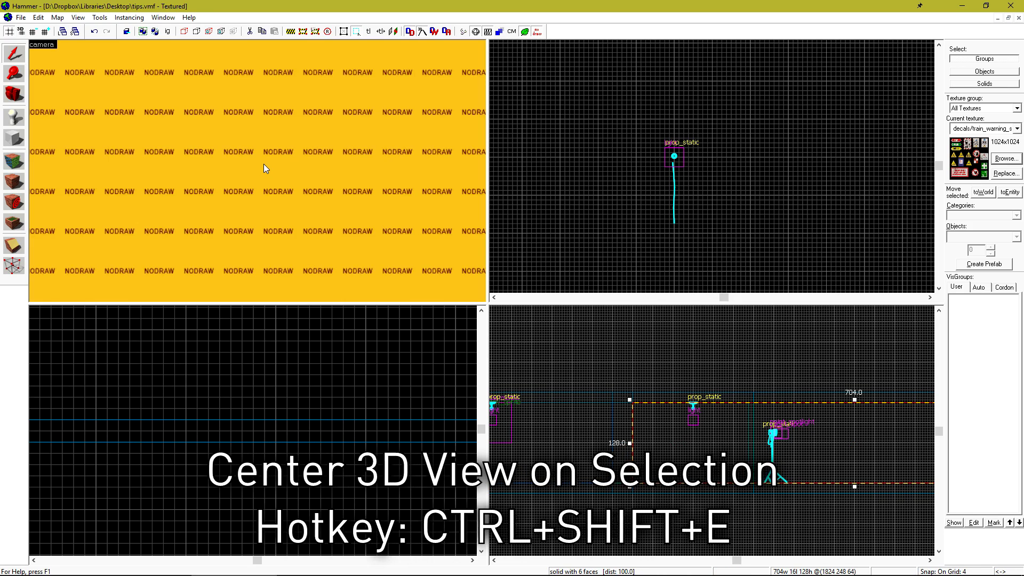
key("s")
key("z")
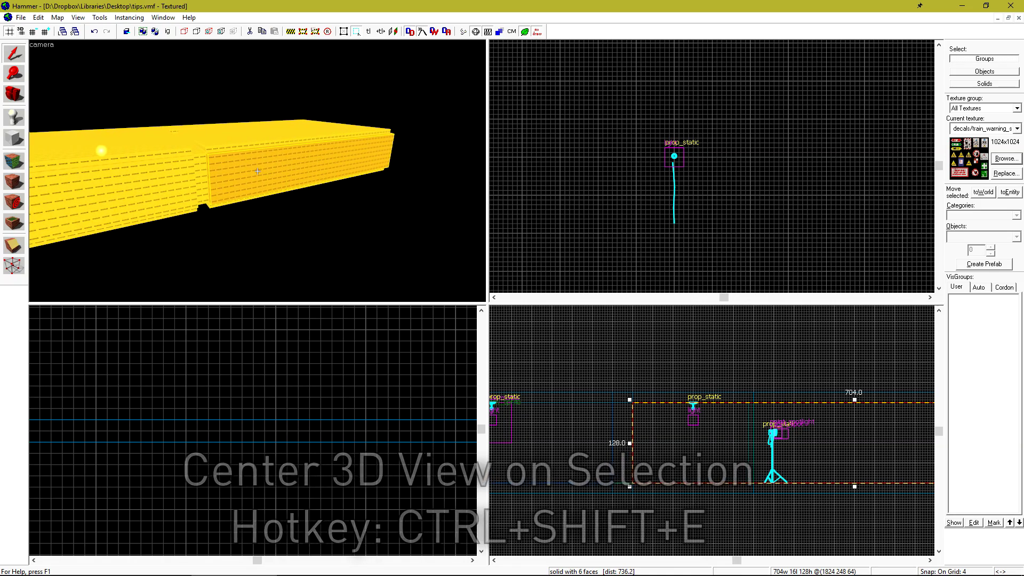
key("z")
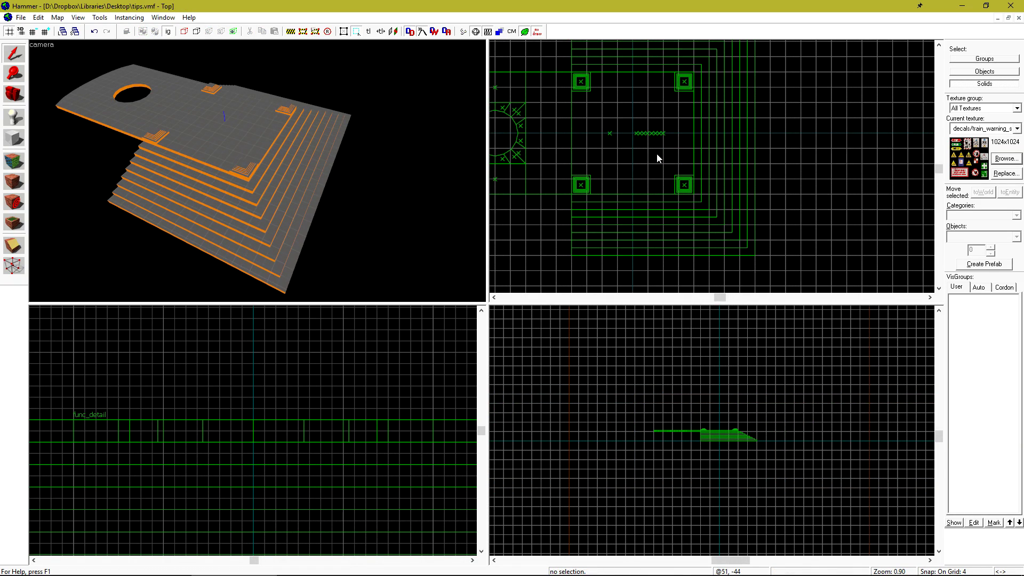
Step: Box-select everything touching a box around a corner base of the stepped platform, and clear the selection
left_click_drag(654, 158, 715, 220)
key("Return")
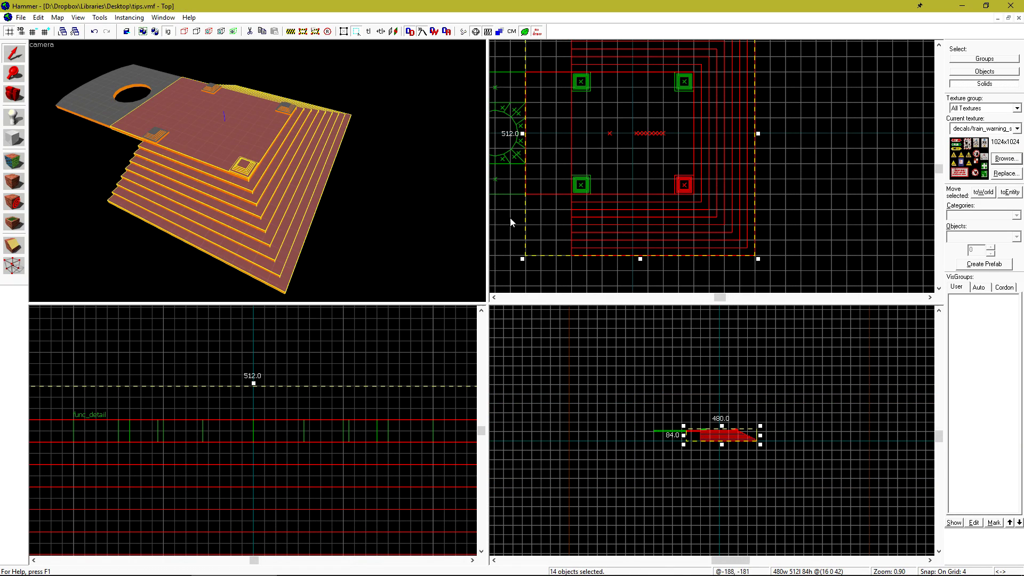
key("Escape")
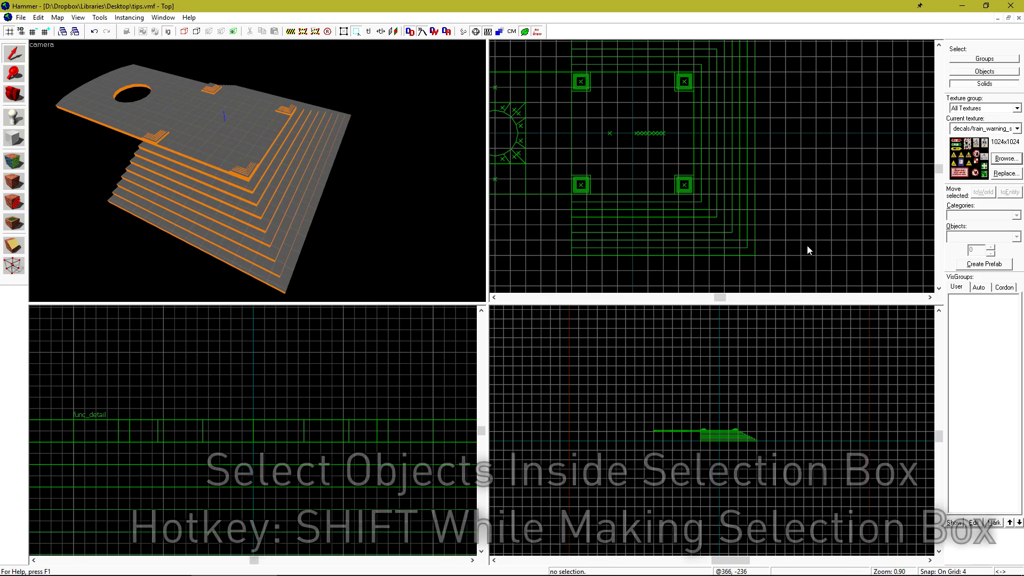
Step: Select only the objects fully enclosed by a 72 by 72 unit box around the platform's corner base and inspect them in 3D
left_click_drag(663, 163, 697, 199)
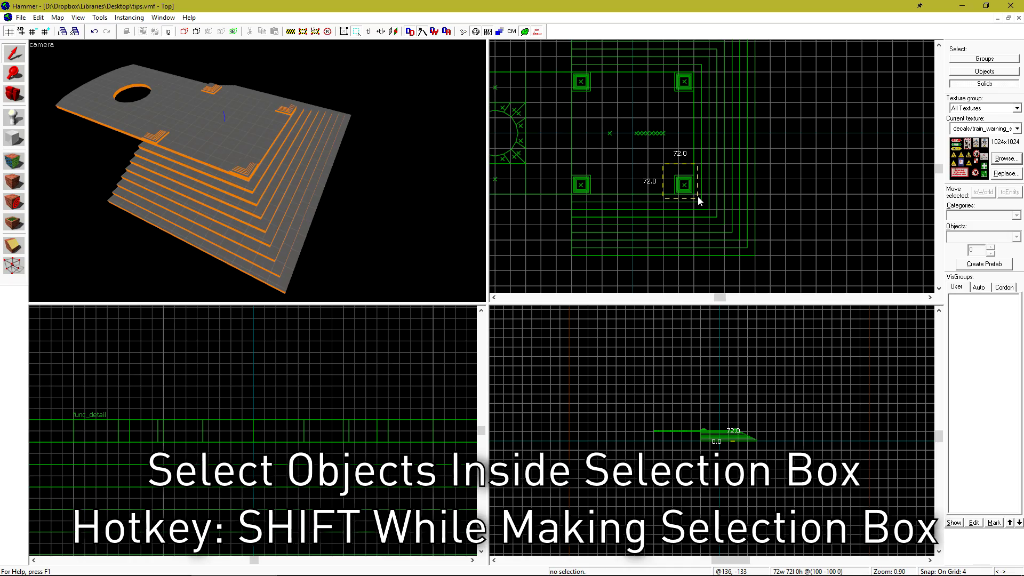
key("Return")
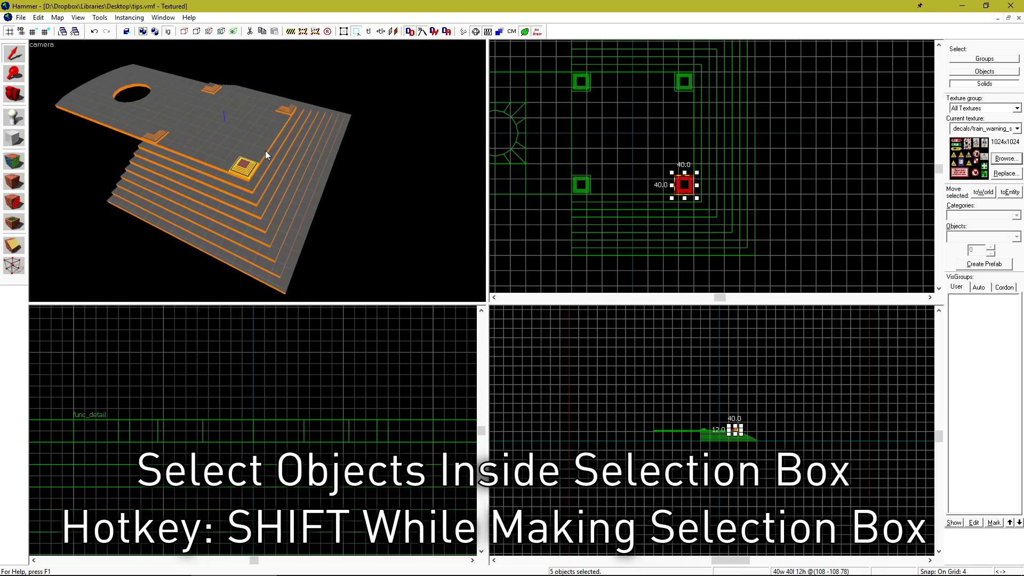
scroll(266, 151, "up", 4)
key("z")
scroll(265, 151, "down", 3)
key("z")
scroll(697, 199, "up", 1)
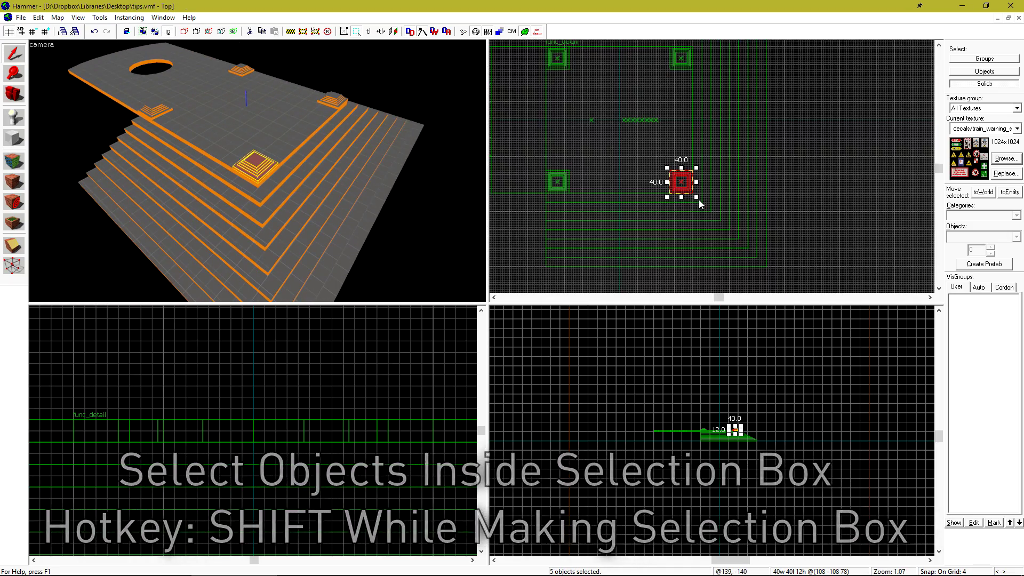
Step: Select every object touched by a 64 by 64 unit box around the same corner base of the stepped platform
scroll(698, 199, "up", 3)
left_click_drag(633, 134, 634, 139)
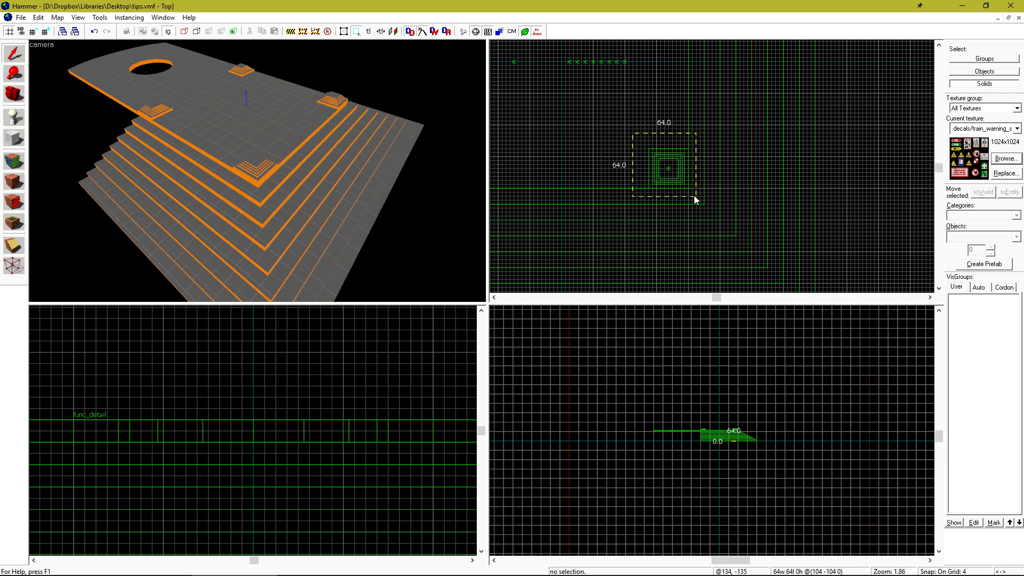
key("Return")
scroll(693, 197, "down", 5)
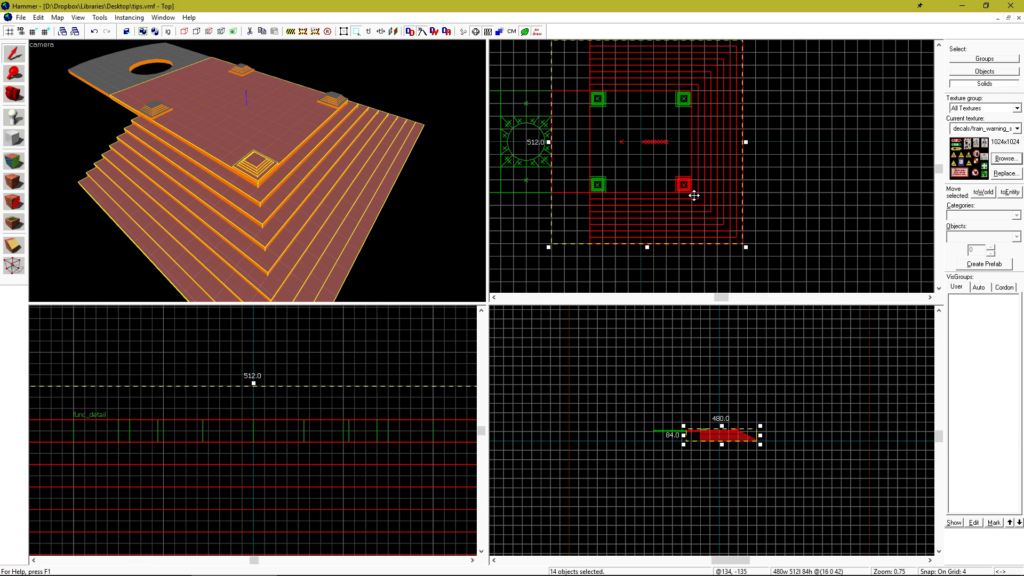
scroll(694, 196, "up", 3)
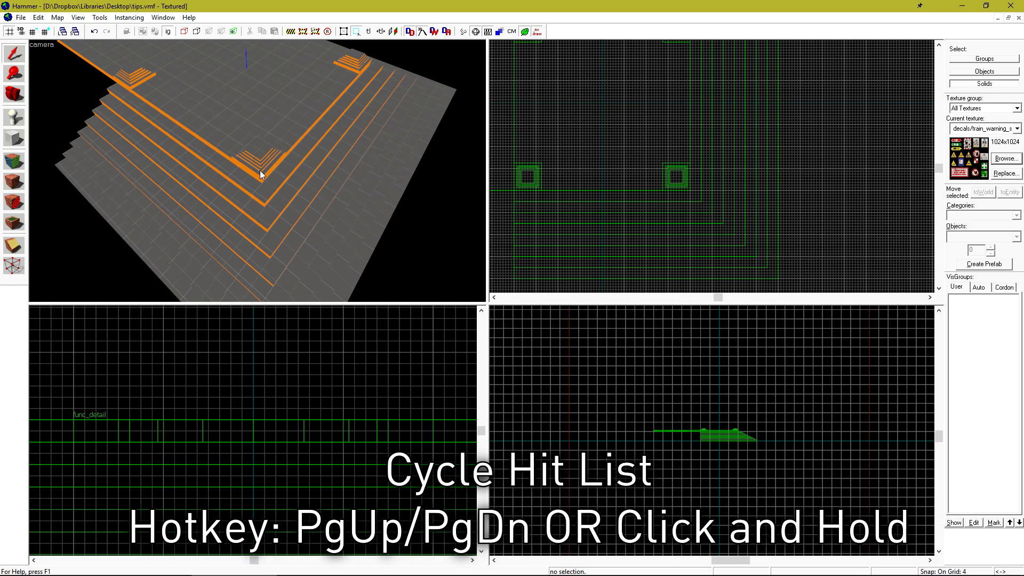
Step: Pick the corner base of the stepped platform in the 3D view and cycle forward through the brushes stacked beneath that point
left_click(259, 157)
key("Page_Down")
key("Page_Down")
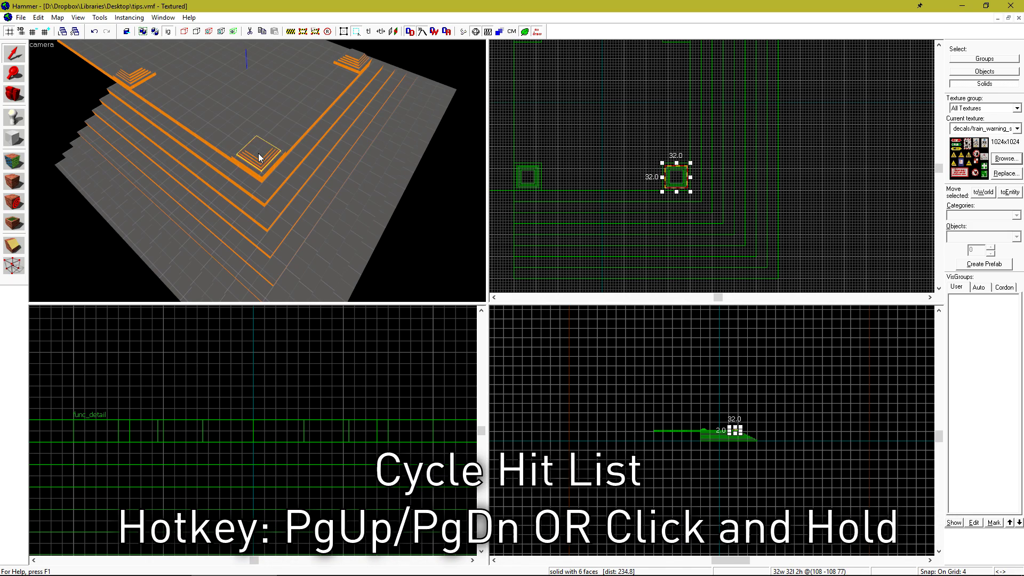
key("Page_Down")
key("Page_Down")
key("Page_Down")
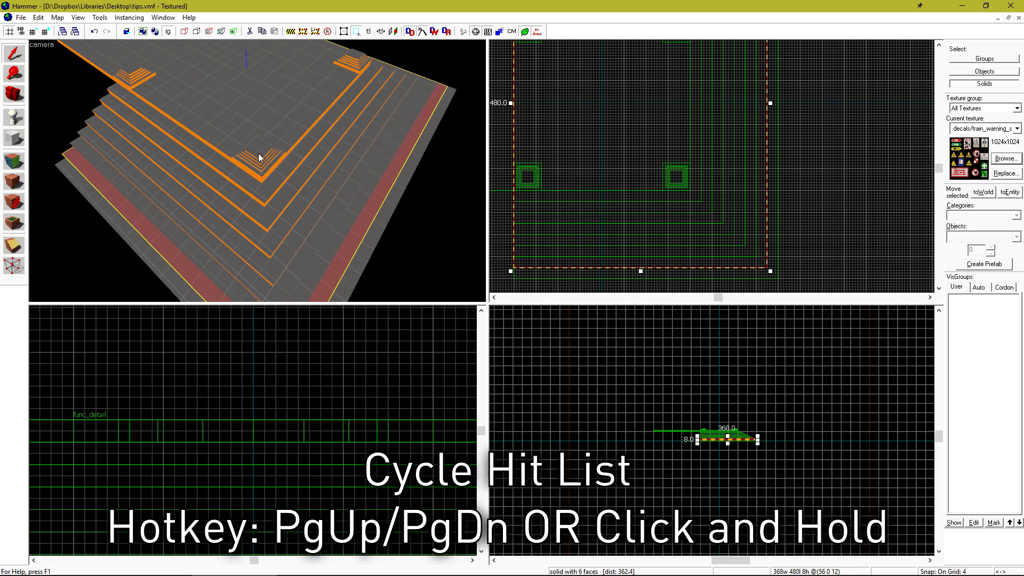
key("Page_Down")
key("Page_Down")
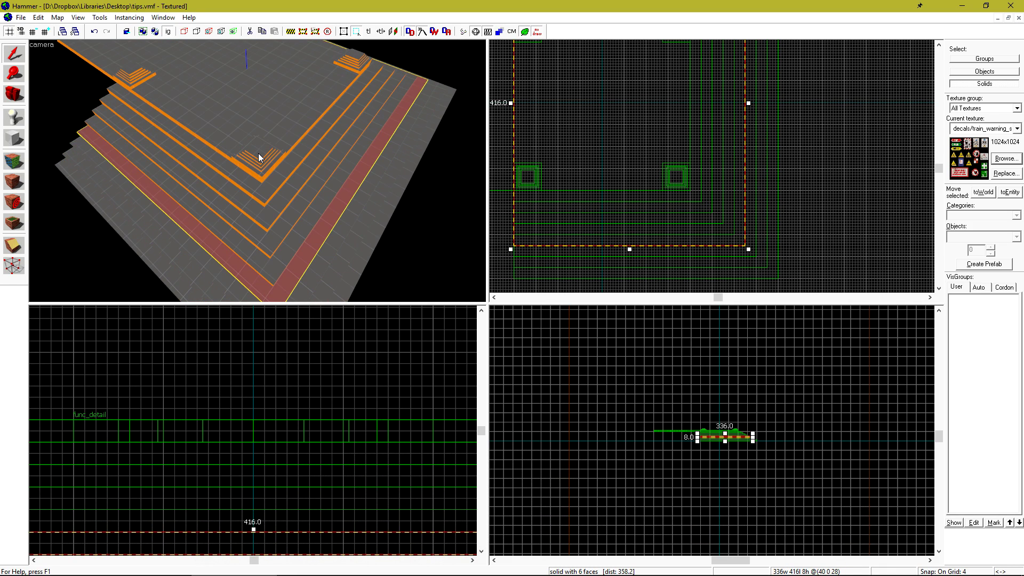
Step: Cycle the selection backward through the brushes beneath the picked point on the corner base
key("Page_Up")
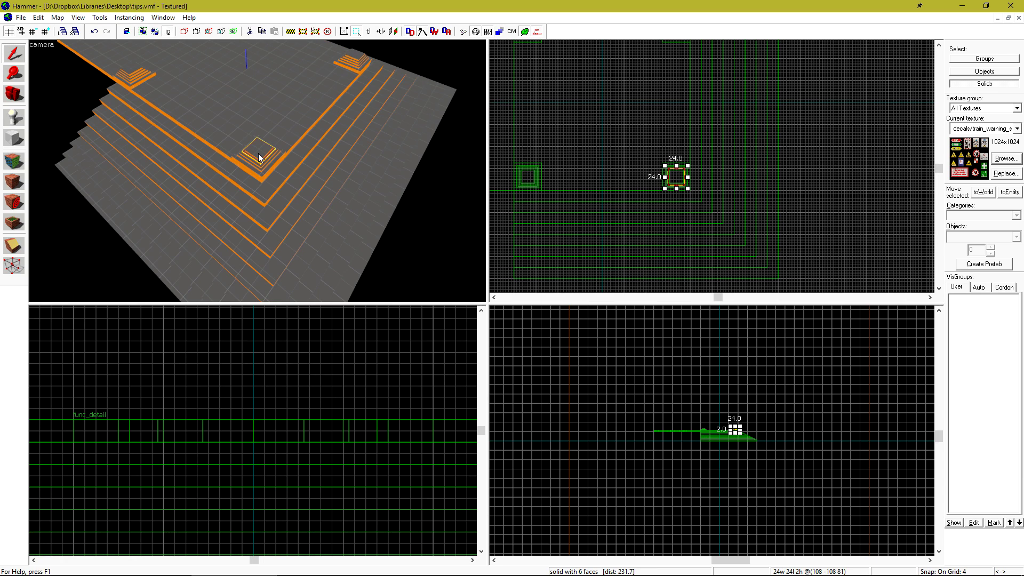
key("Page_Up")
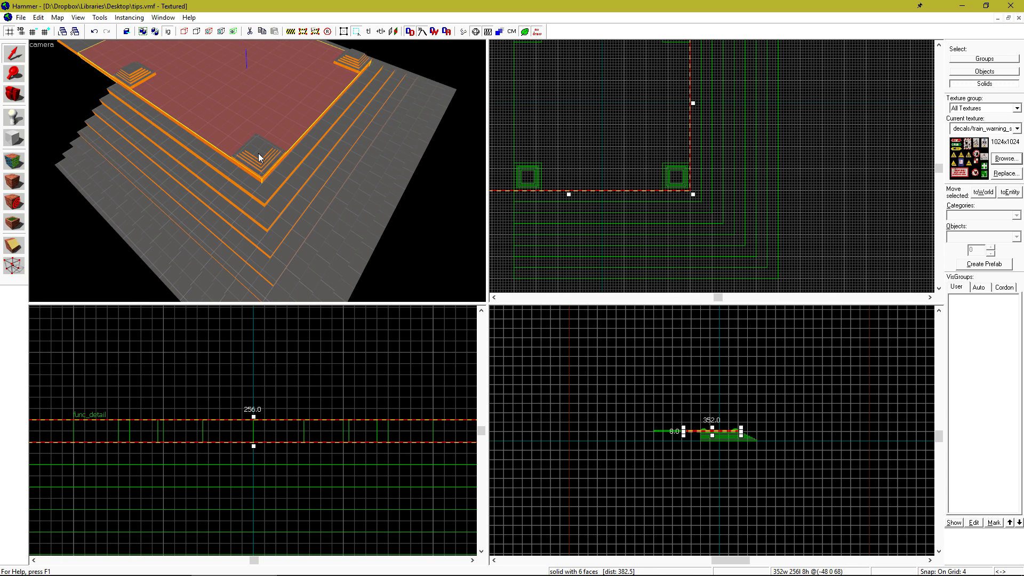
key("Page_Up")
key("Page_Up")
key("Page_Up")
key("Page_Up")
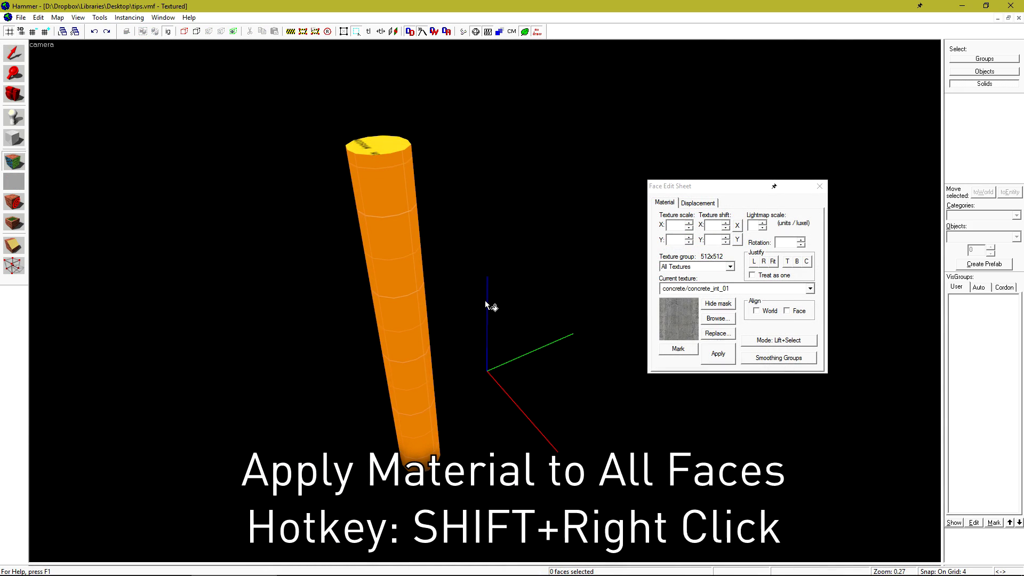
Step: Apply the concrete/concrete_int_01 material to all faces of the cylinder
right_click(406, 221, "shift")
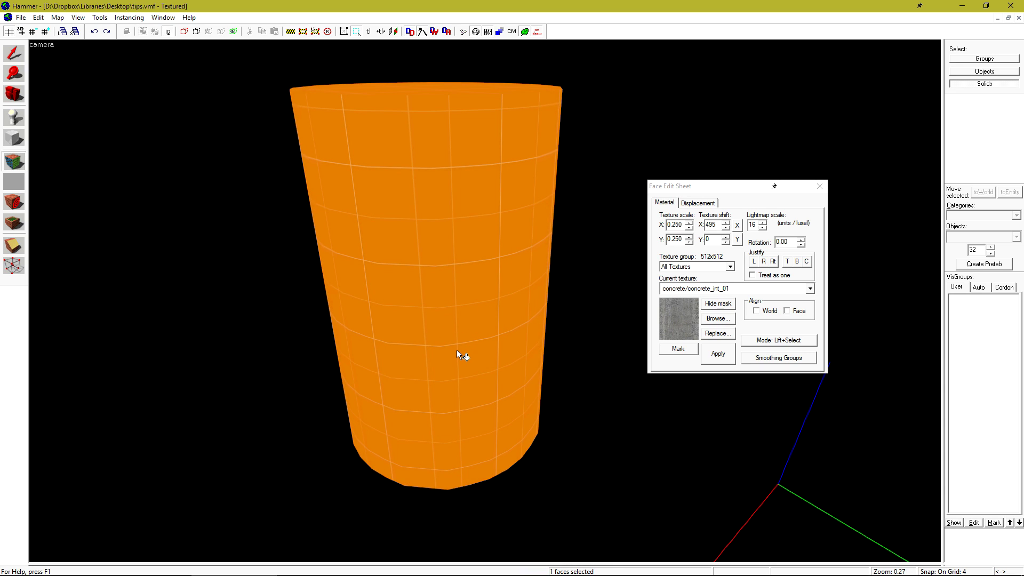
Step: Apply concrete/concrete_int_01 to a front face of the orange cylinder and wrap it across the adjacent side faces
right_click(459, 306)
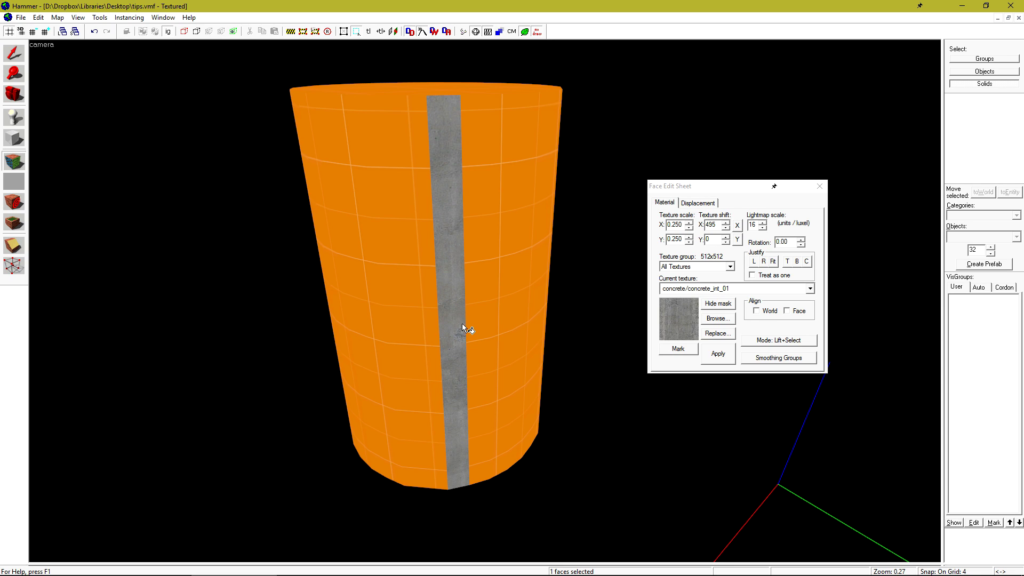
left_click(459, 320)
right_click(483, 344, "alt")
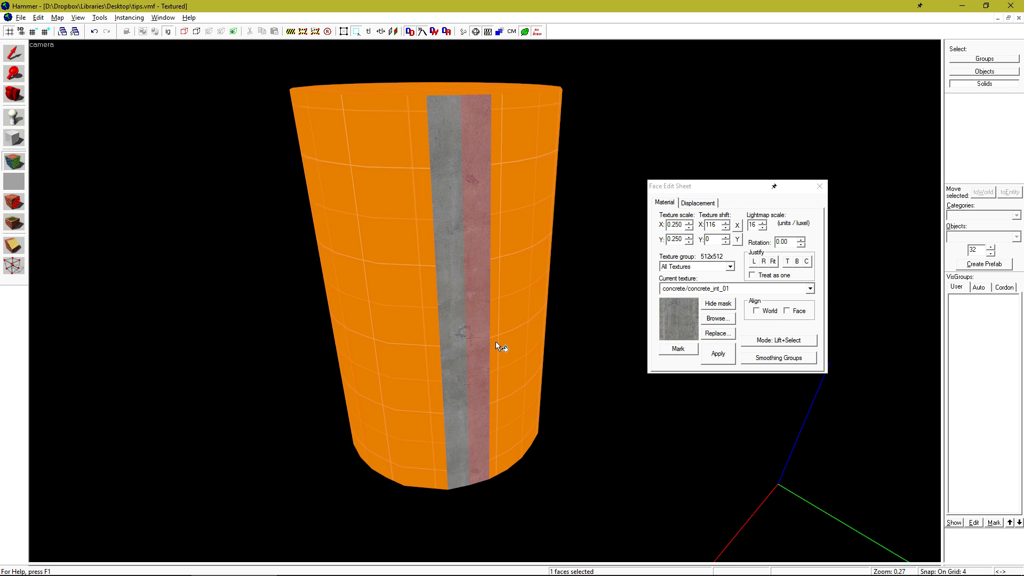
right_click(499, 345, "alt")
right_click(522, 341)
key("z")
key("d")
key("z")
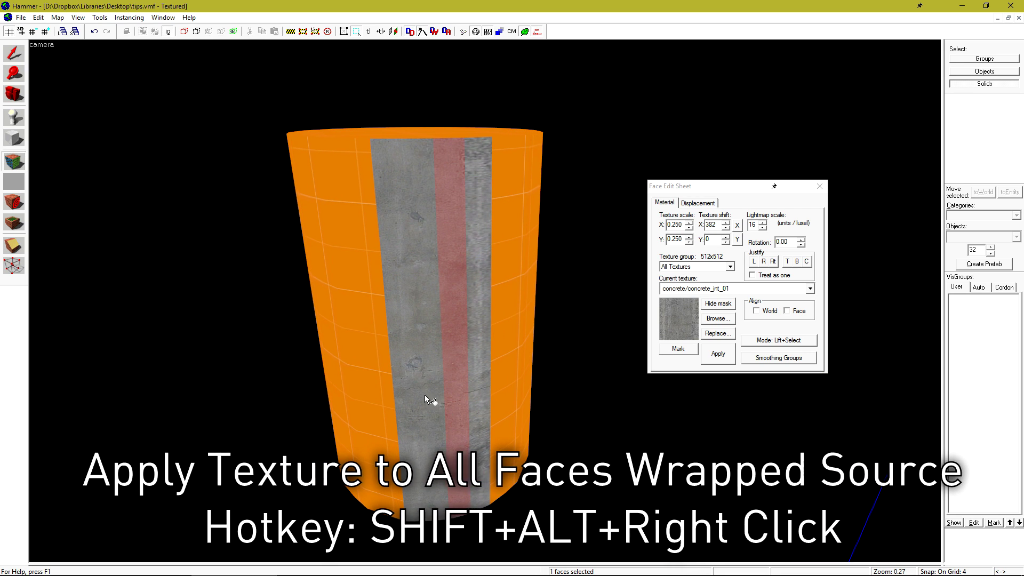
Step: Use an end face of the concrete strip as the source and apply its texture wrapped around all cylinder faces
left_click(401, 362)
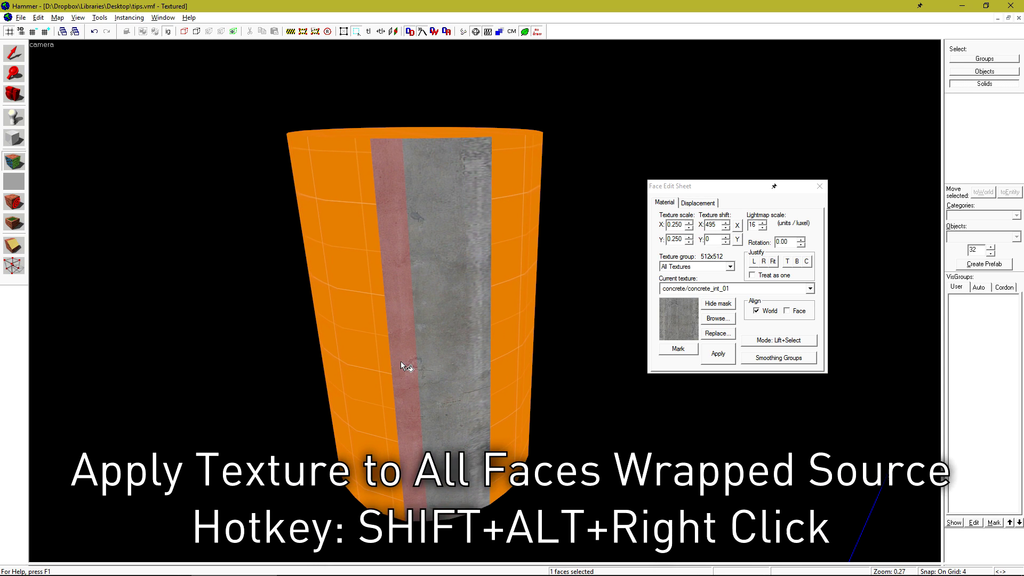
right_click(401, 361, "alt+shift")
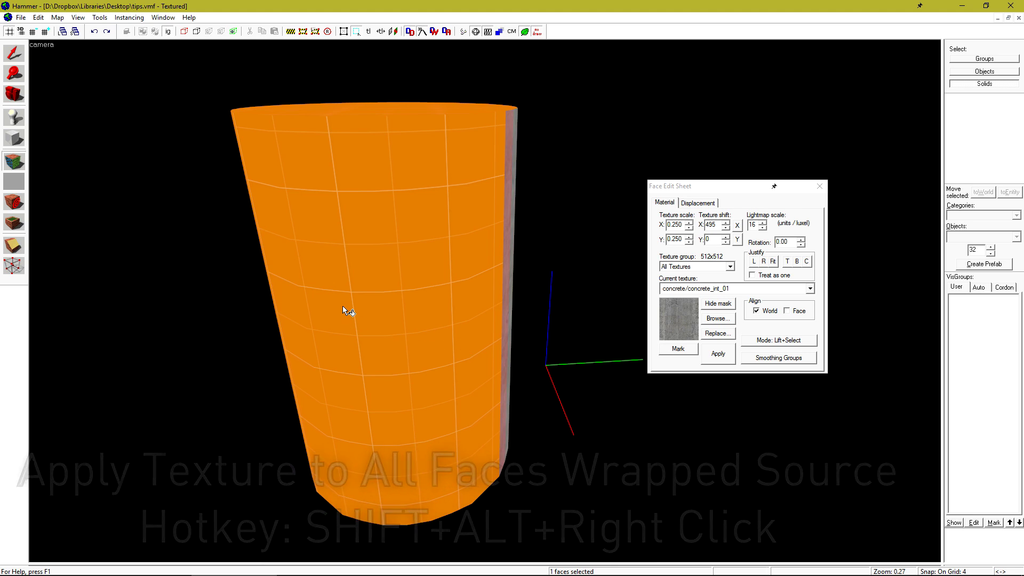
right_click(342, 301)
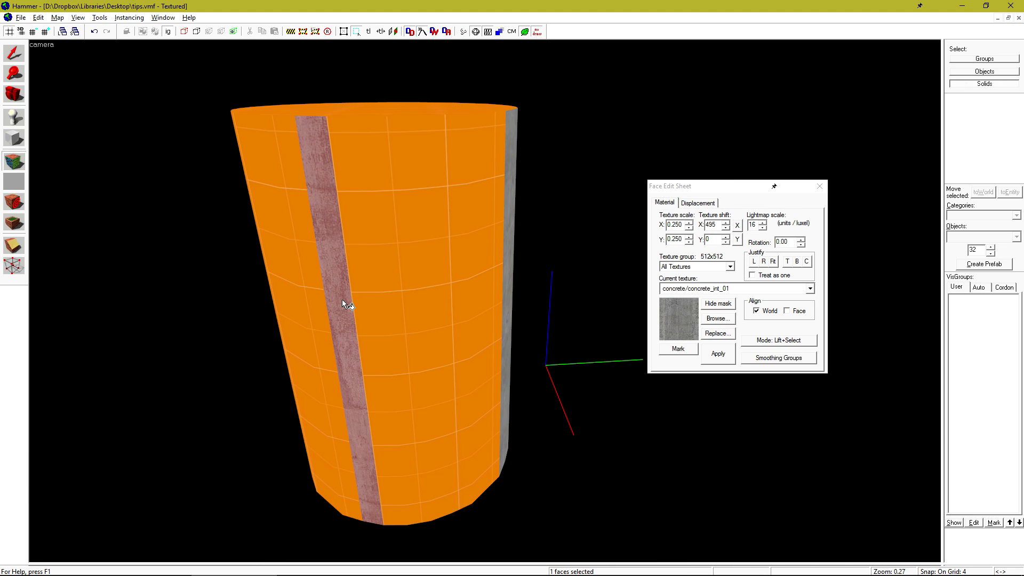
right_click(343, 300, "shift")
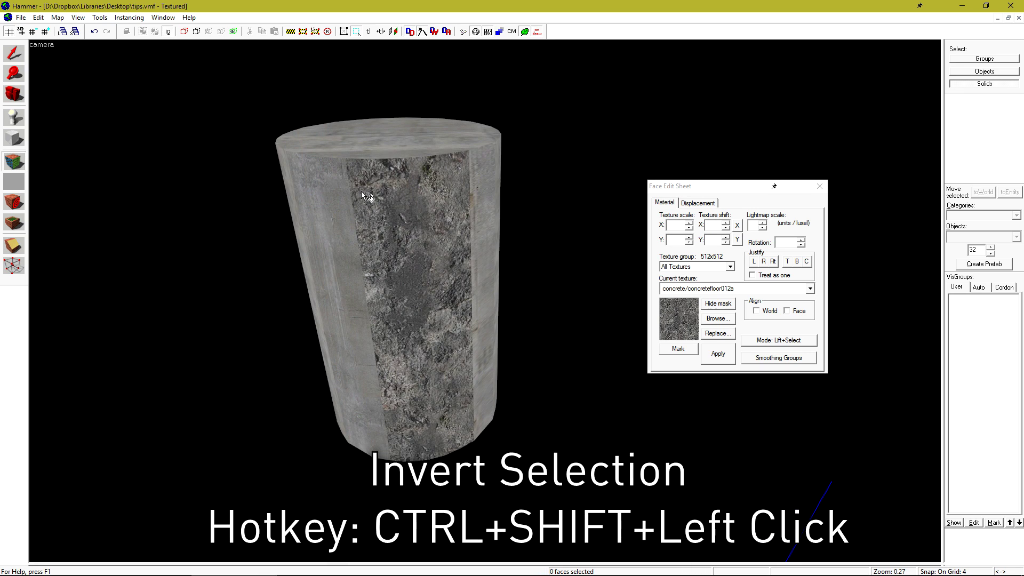
Step: Select the cylinder's five concrete/concretefloor012a side faces and invert the face selection
left_click_drag(360, 191, 452, 186)
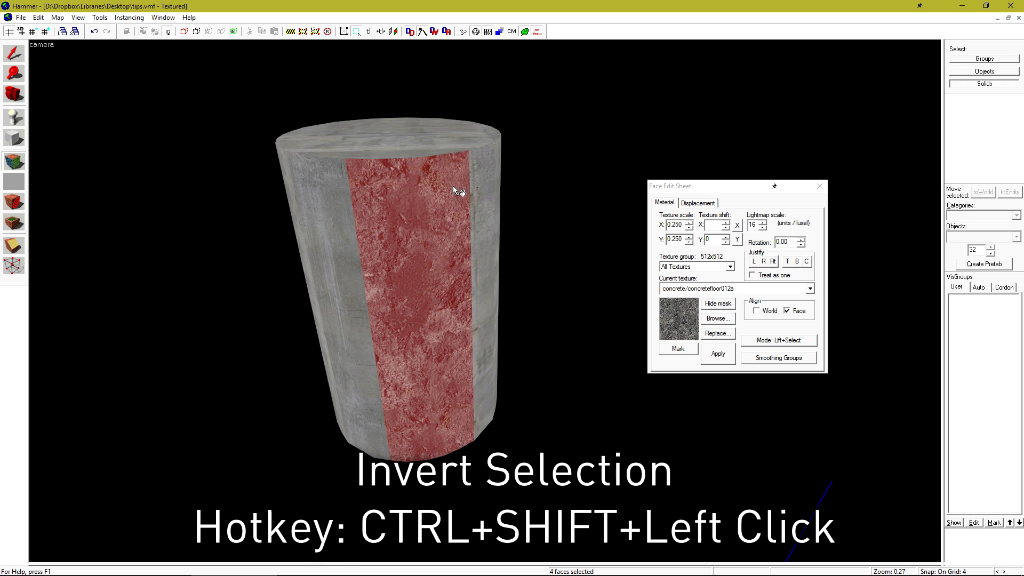
left_click(448, 369, "ctrl+shift")
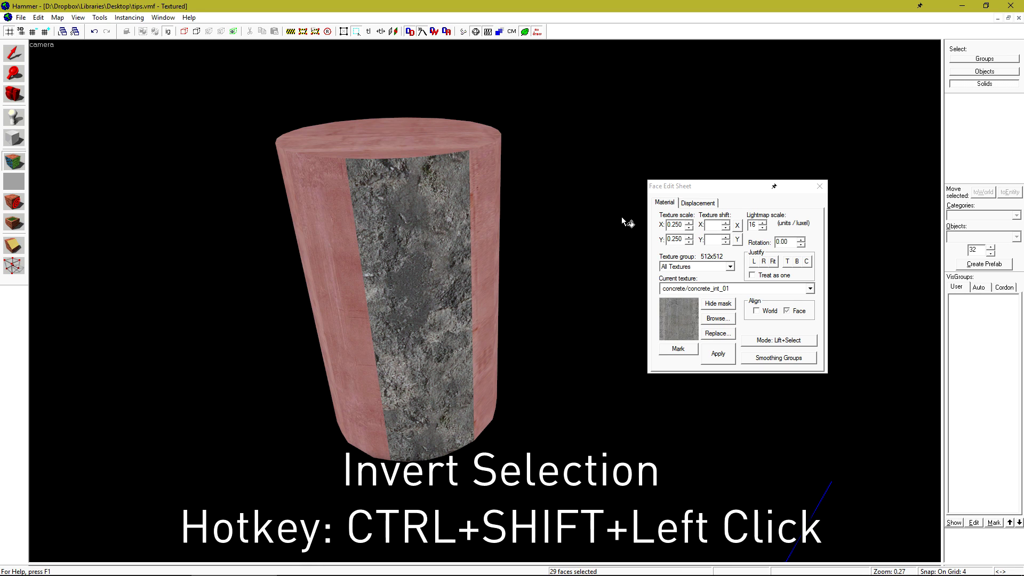
left_click(461, 298, "ctrl+shift")
left_click(472, 306, "ctrl+shift")
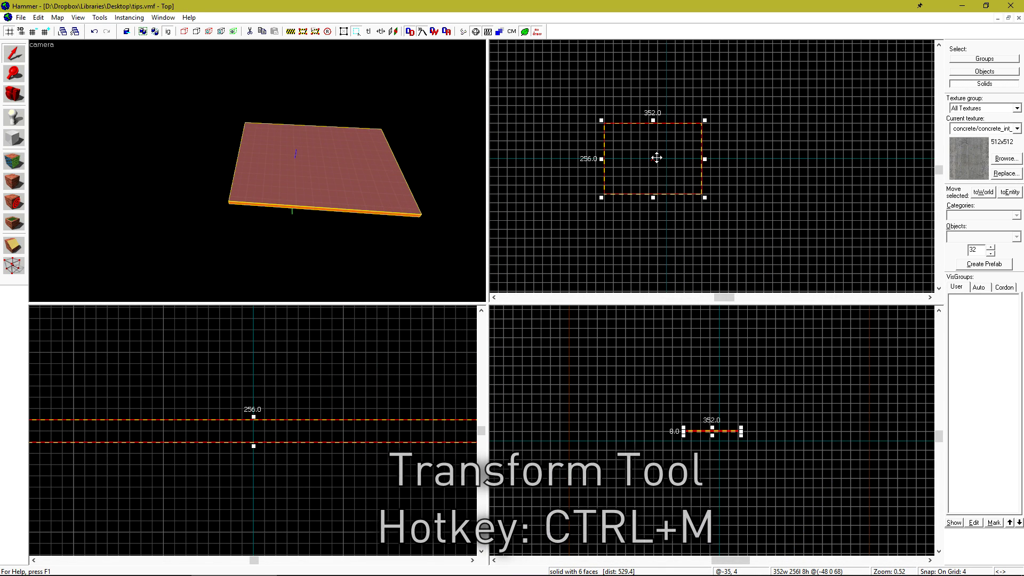
Step: Rotate the 352 by 256 unit slab 90 degrees about the X axis with the Transformation tool
key("ctrl+m")
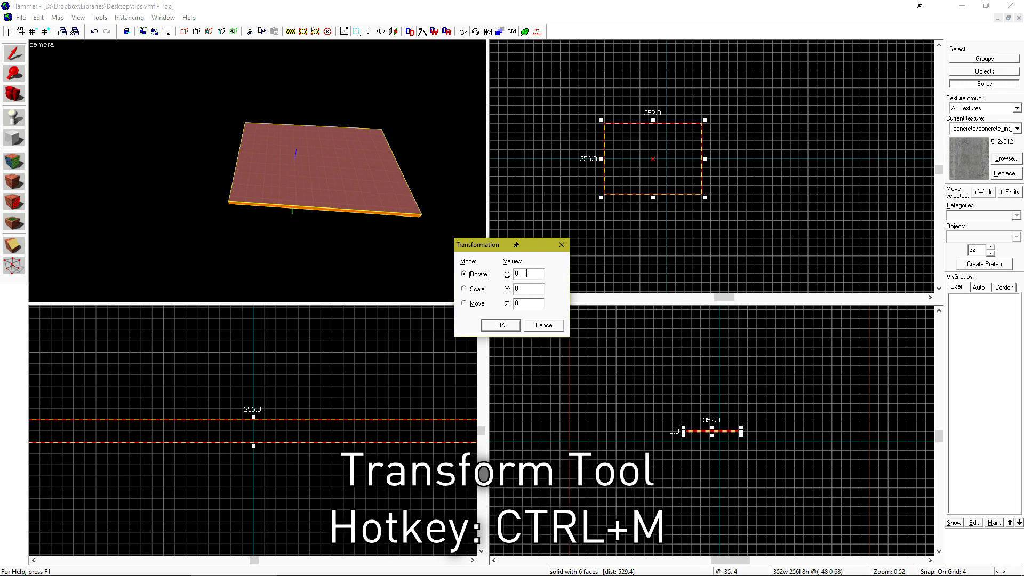
type("9")
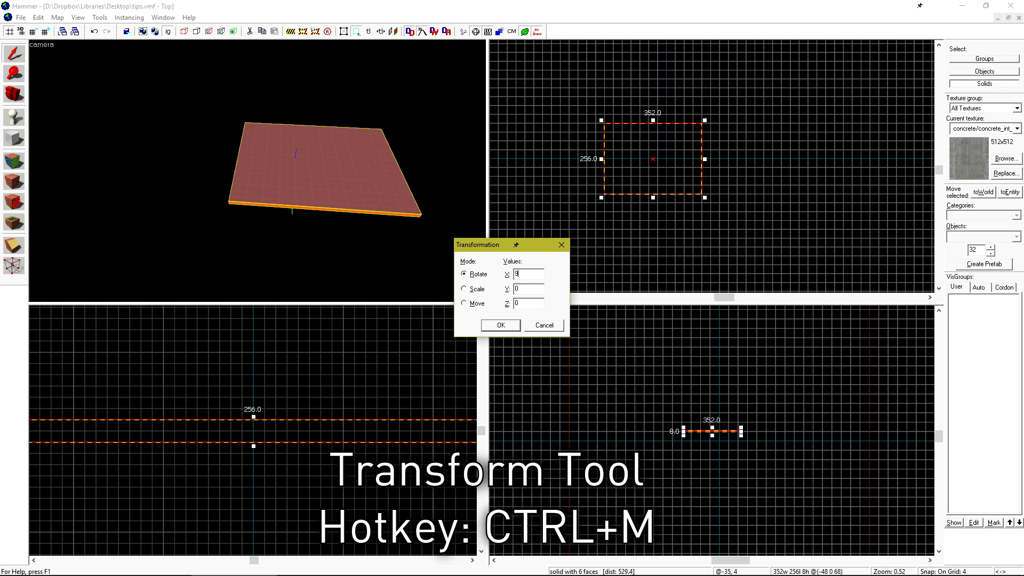
type("0")
key("Return")
Step: Rotate the same slab a further 45 degrees about the X axis
key("ctrl+m")
type("45")
key("Return")
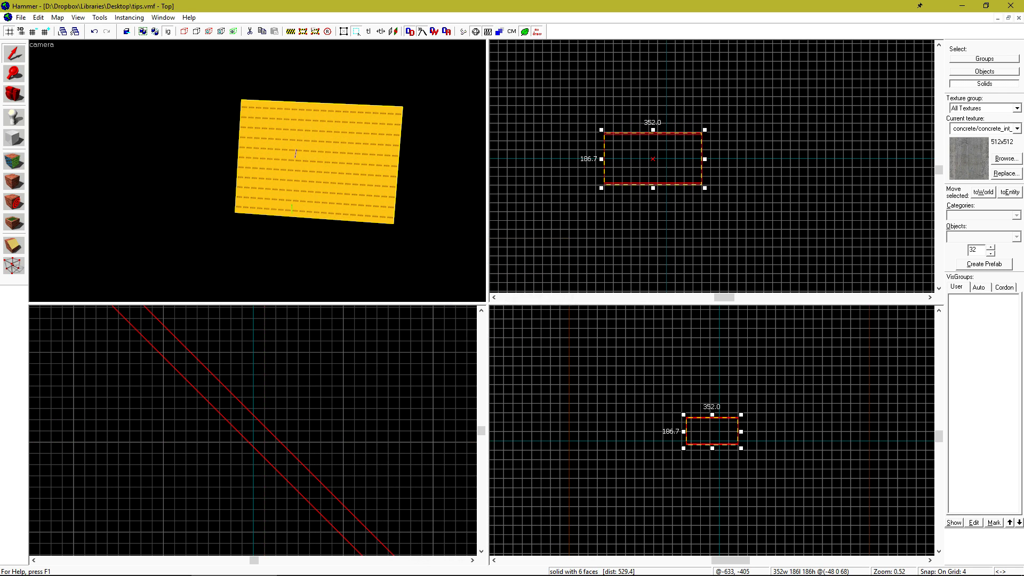
key("ctrl+m")
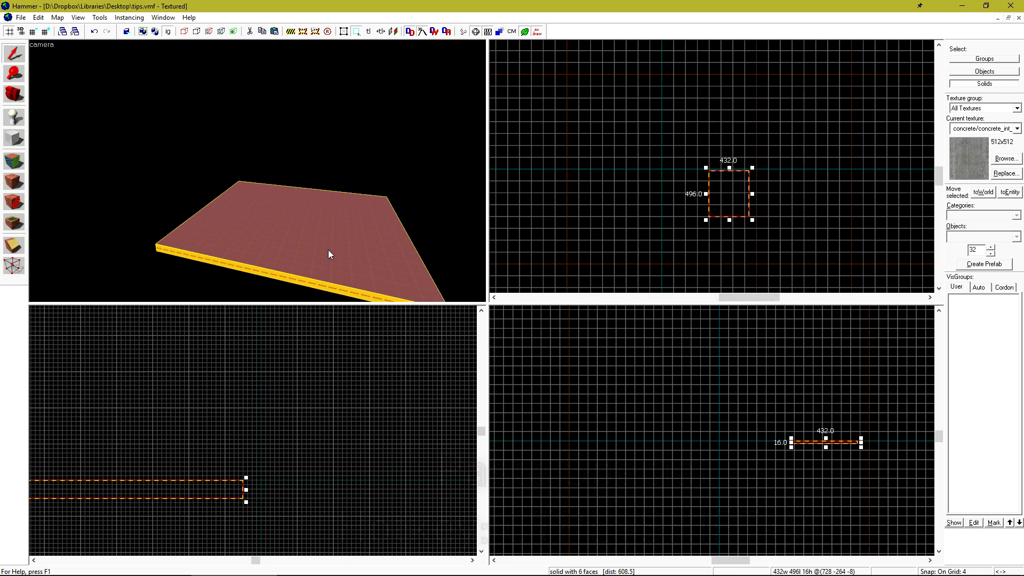
left_click(38, 17)
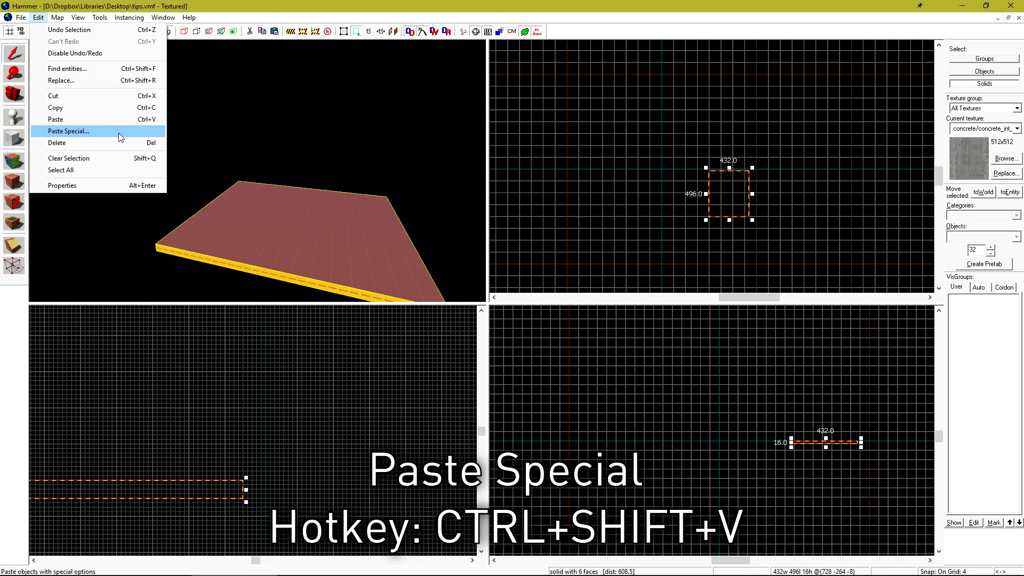
left_click(382, 63)
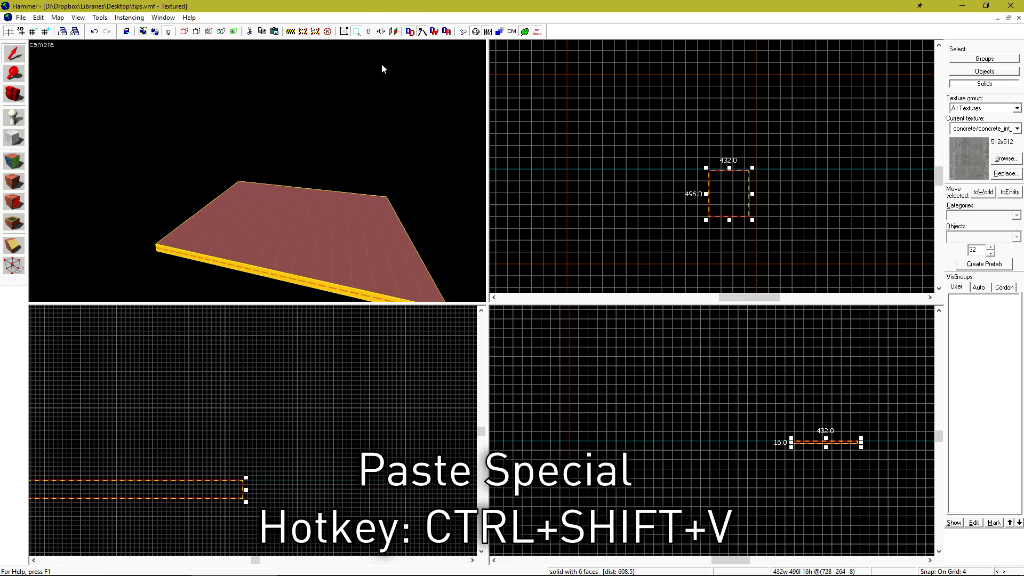